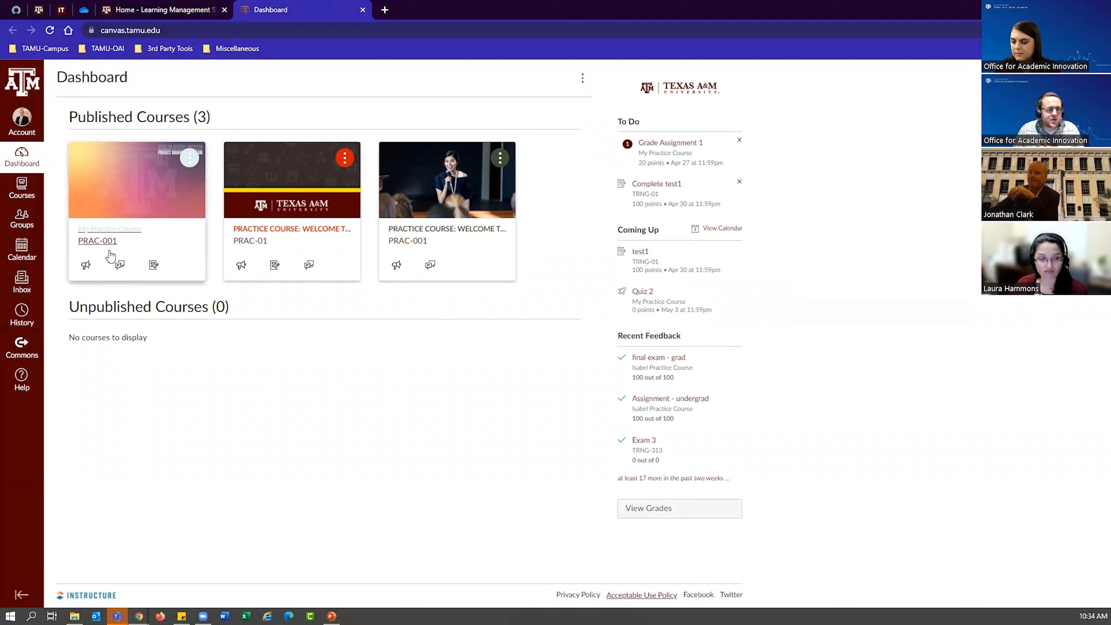
In My Practice Course, set the Exams assignment group's weight to 40% of the total grade and save it
{"action": "left_click", "coordinate": [105, 241]}
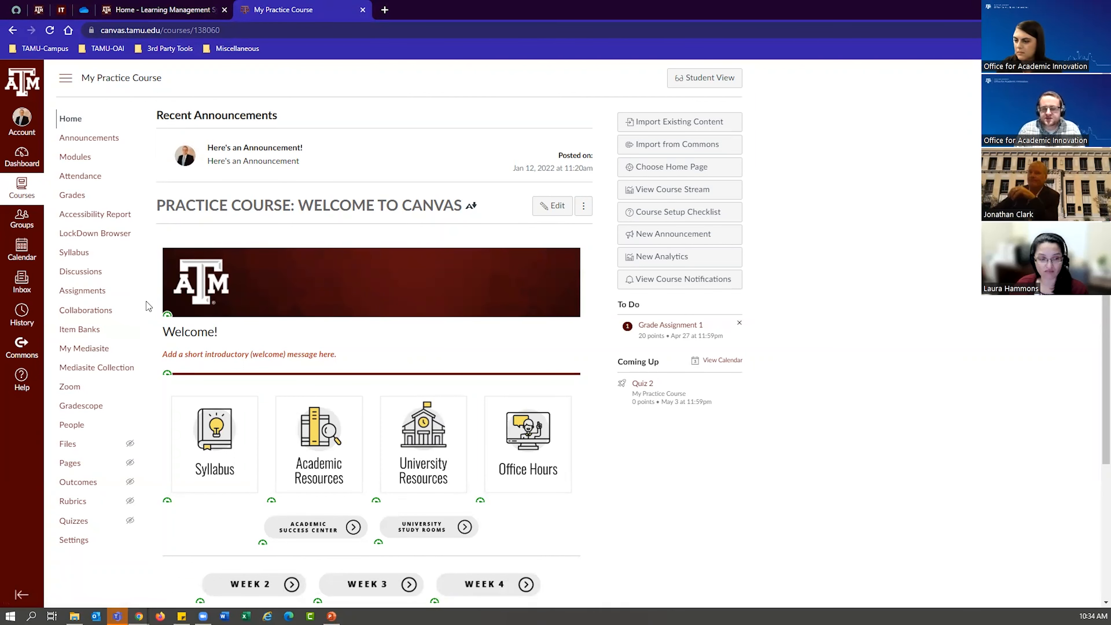
{"action": "left_click", "coordinate": [97, 295]}
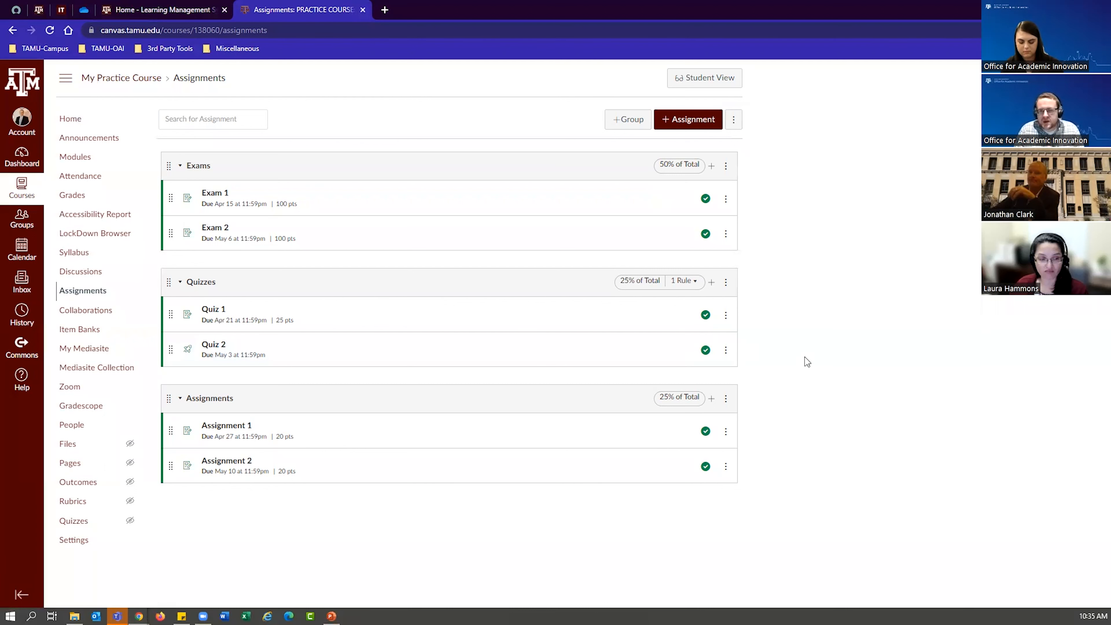
{"action": "left_click", "coordinate": [726, 170]}
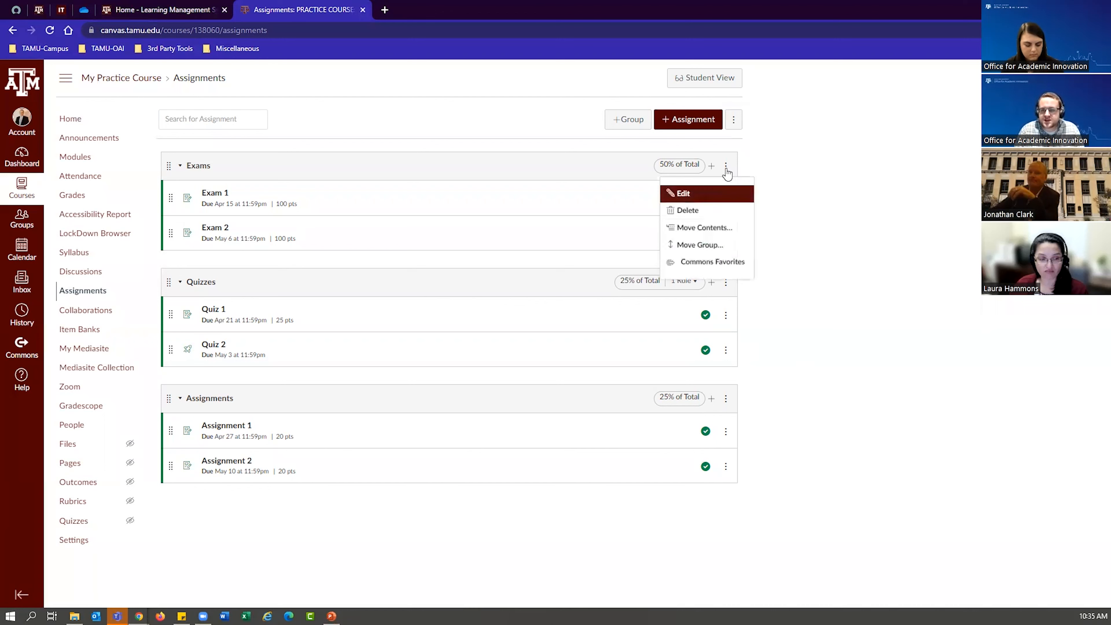
{"action": "left_click", "coordinate": [711, 193]}
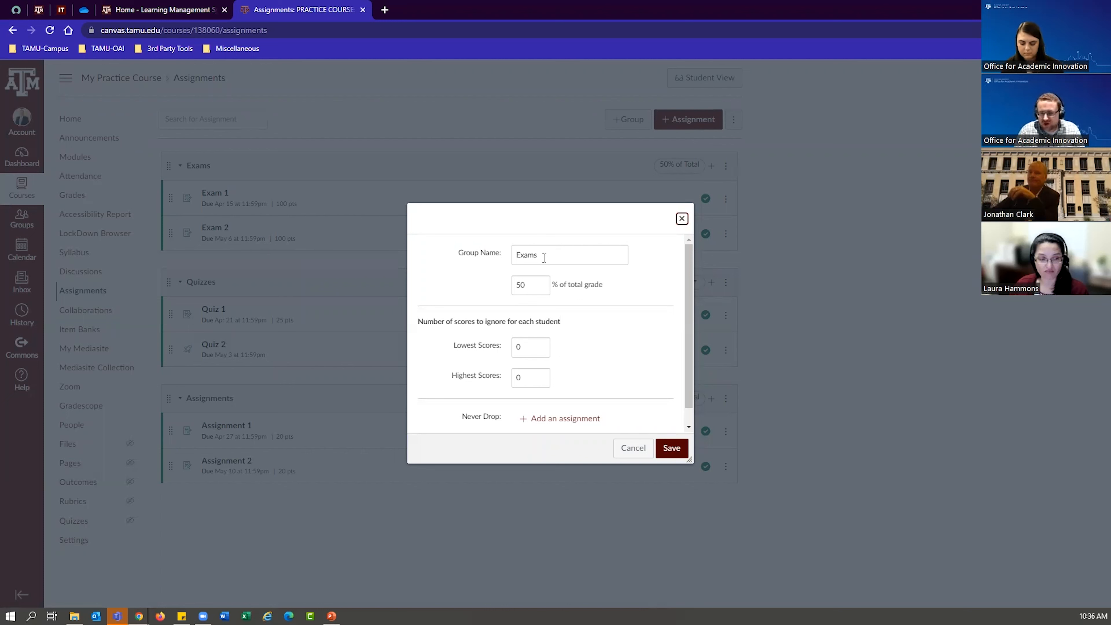
{"action": "left_click", "coordinate": [538, 290]}
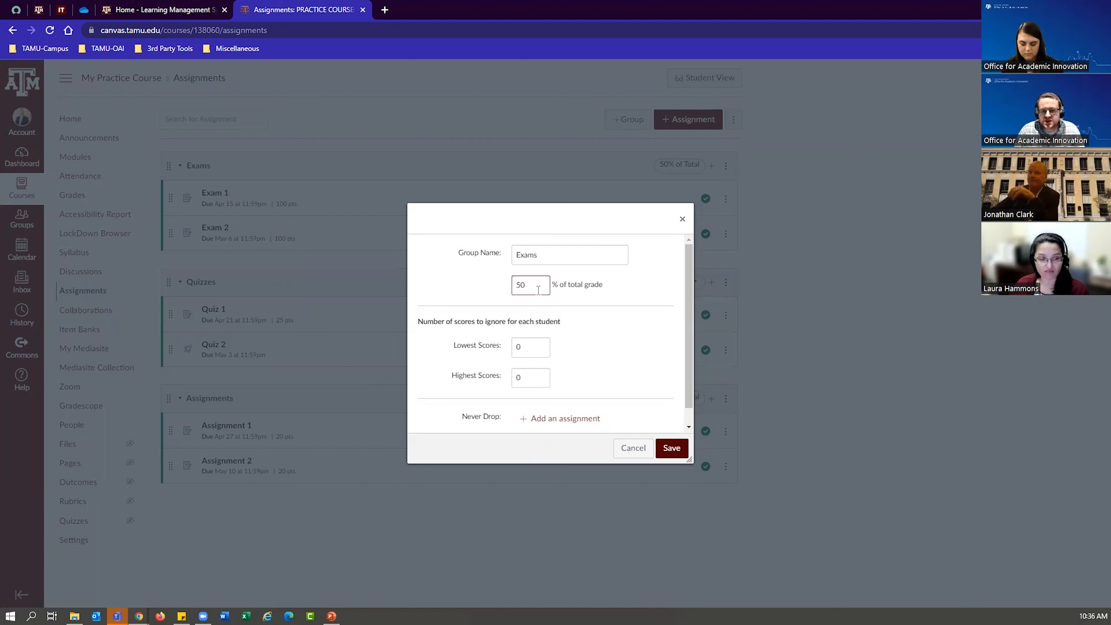
{"action": "key", "text": "BackSpace"}
{"action": "key", "text": "BackSpace"}
{"action": "type", "text": "40"}
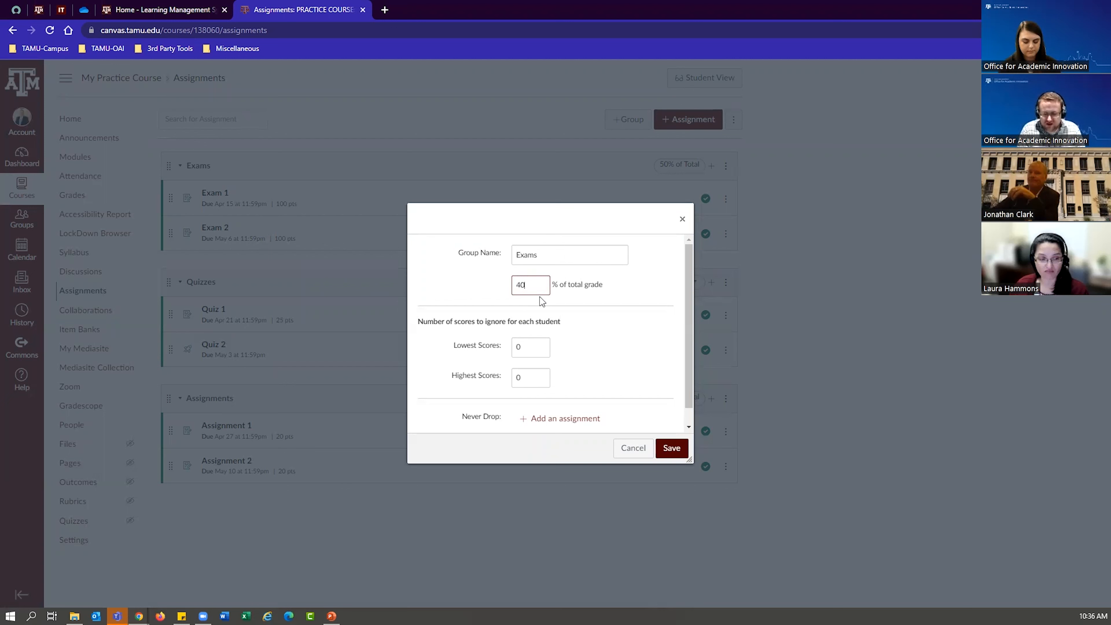
{"action": "left_click", "coordinate": [677, 454]}
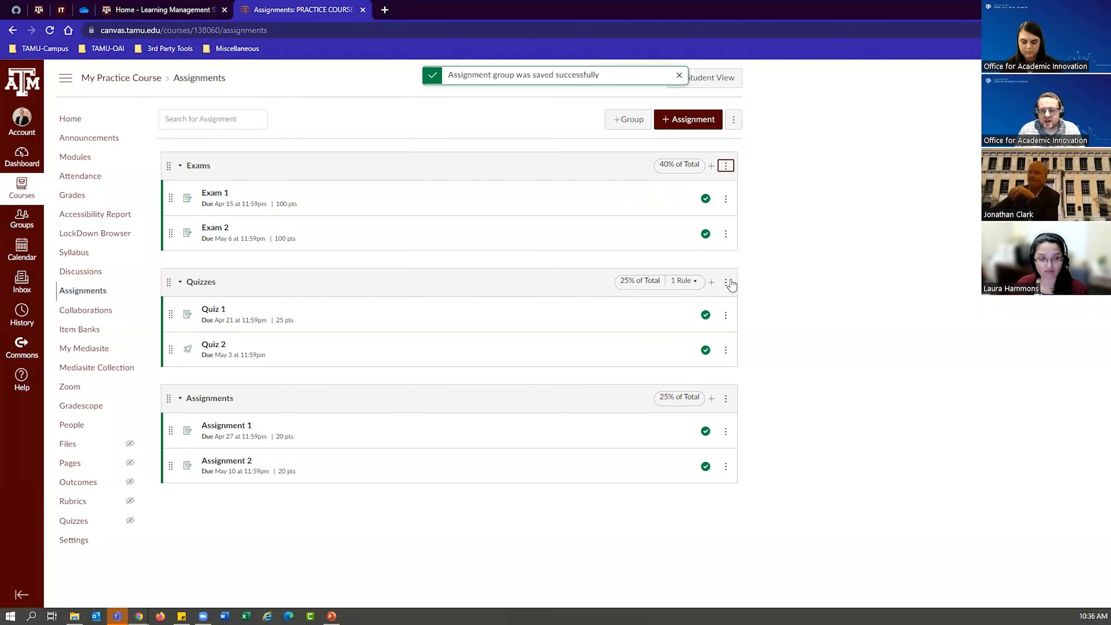
Set the Quizzes assignment group's weight to 30% of the total grade and save it
{"action": "left_click", "coordinate": [727, 282]}
{"action": "left_click", "coordinate": [672, 309]}
{"action": "left_click", "coordinate": [539, 281]}
{"action": "key", "text": "BackSpace"}
{"action": "key", "text": "BackSpace"}
{"action": "type", "text": "30"}
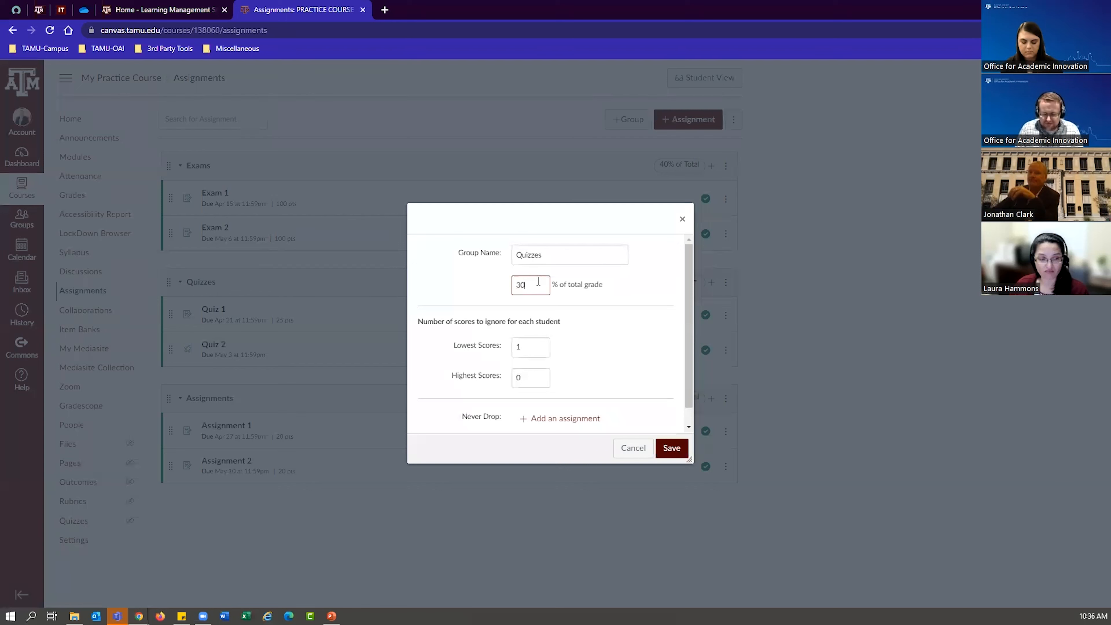
{"action": "left_click", "coordinate": [677, 453]}
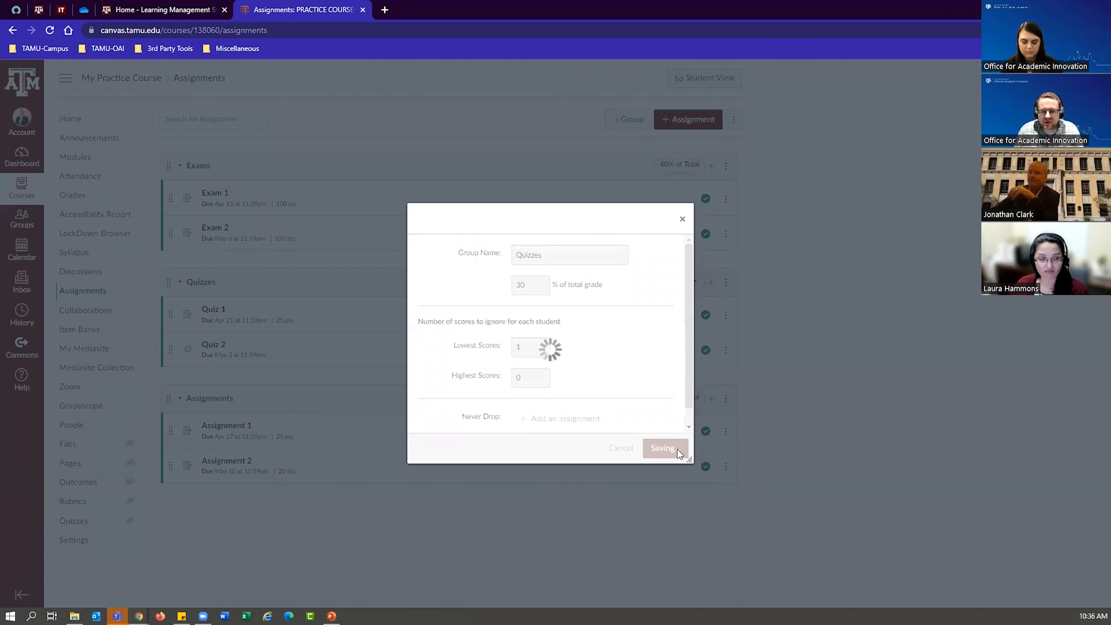
Set the Assignments group's weight to 30% of the total grade and save it
{"action": "left_click", "coordinate": [726, 399]}
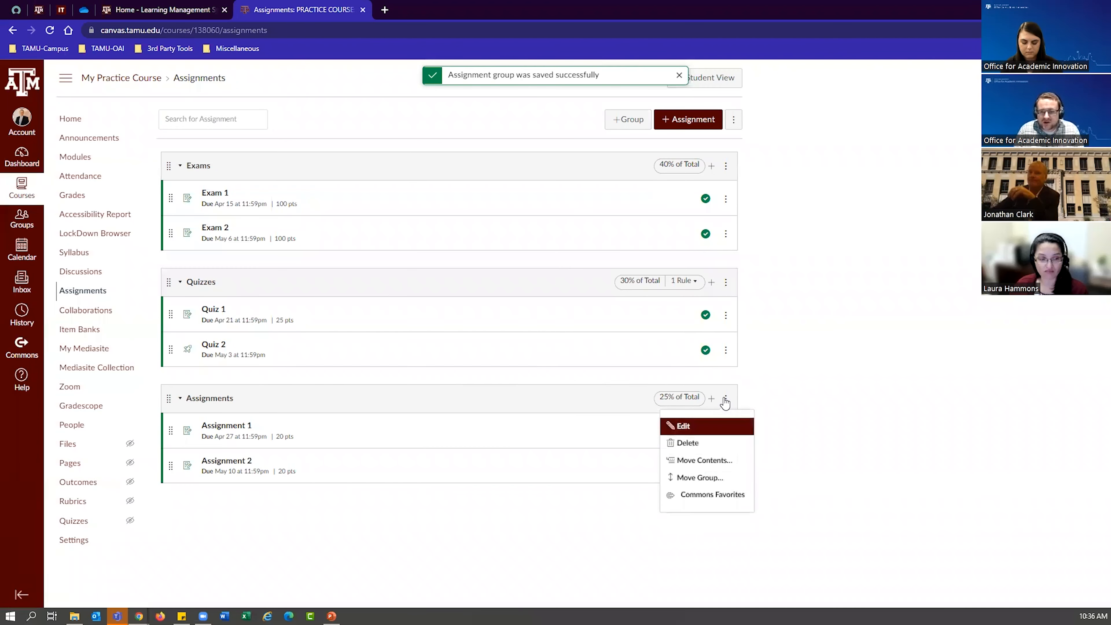
{"action": "left_click", "coordinate": [709, 431]}
{"action": "left_click", "coordinate": [530, 281]}
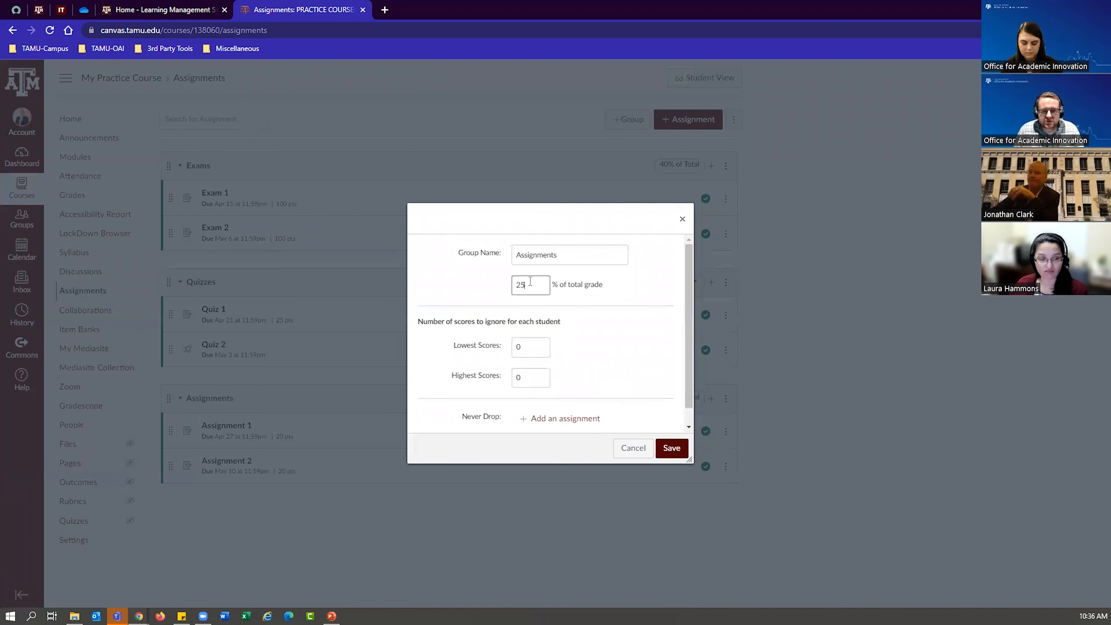
{"action": "key", "text": "BackSpace"}
{"action": "key", "text": "BackSpace"}
{"action": "type", "text": "30"}
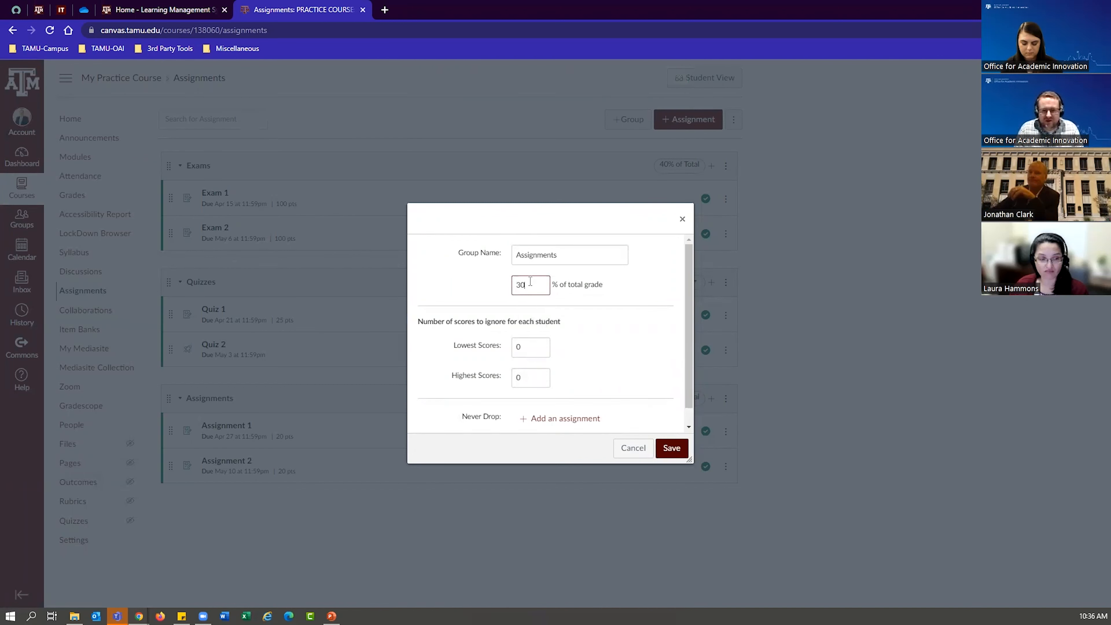
{"action": "left_click", "coordinate": [671, 451]}
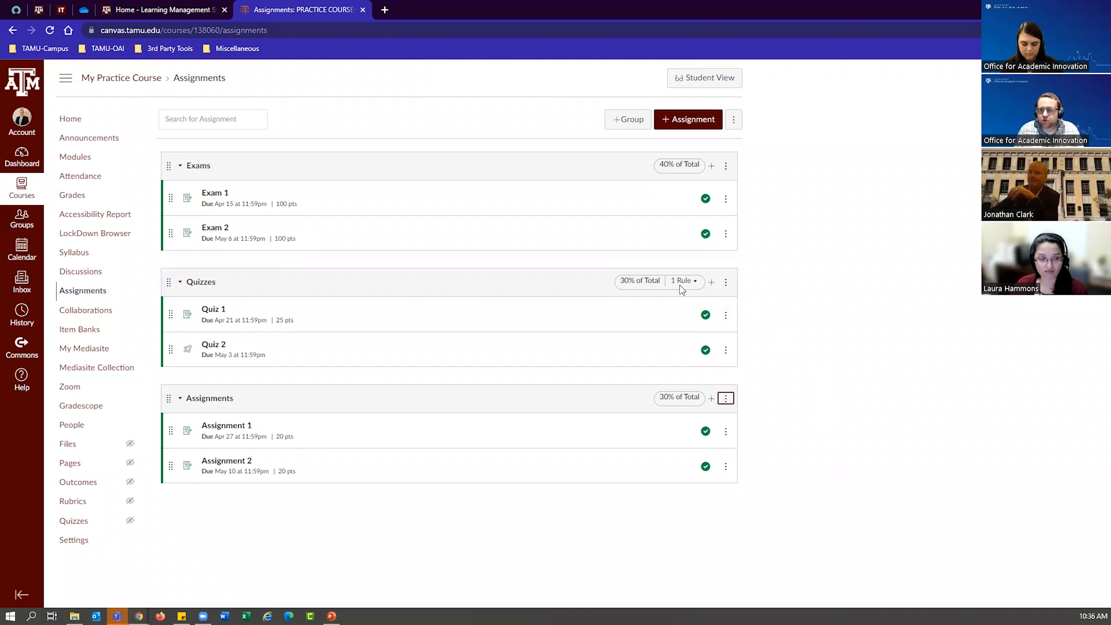
Review the Quizzes group's rules for ignoring each student's lowest and highest scores, then close its settings
{"action": "left_click", "coordinate": [725, 283]}
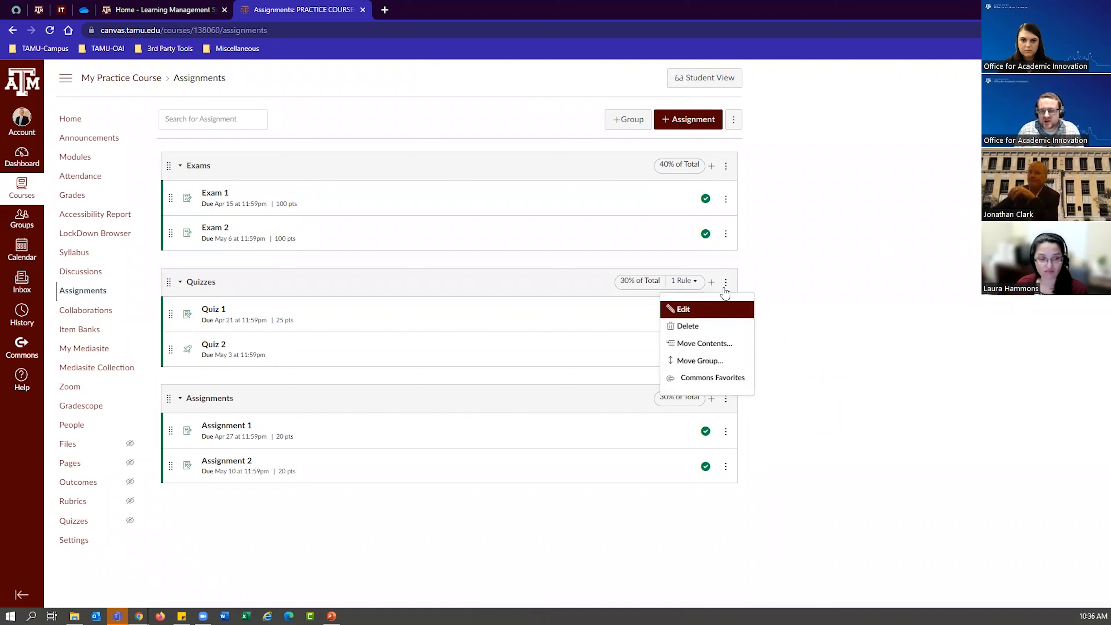
{"action": "left_click", "coordinate": [717, 305]}
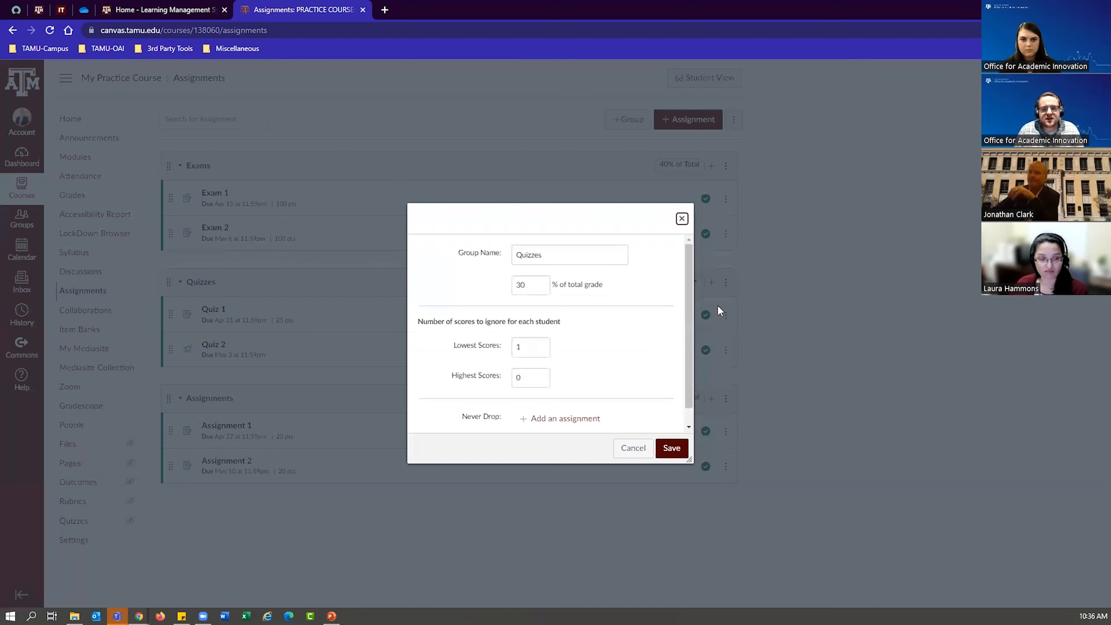
{"action": "left_click", "coordinate": [603, 337]}
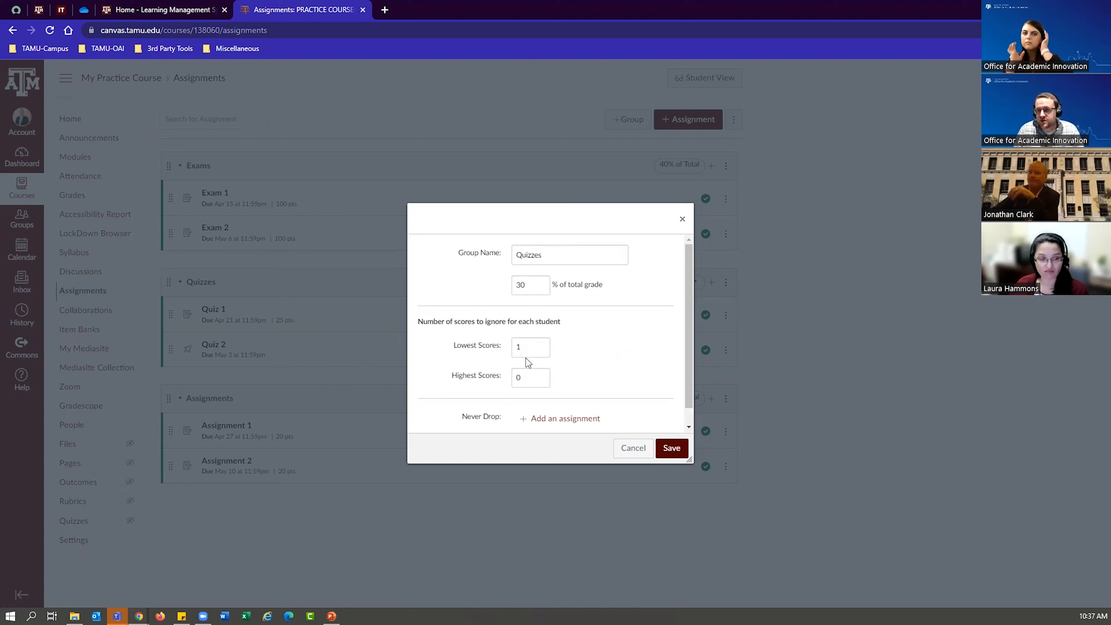
{"action": "left_click", "coordinate": [530, 352]}
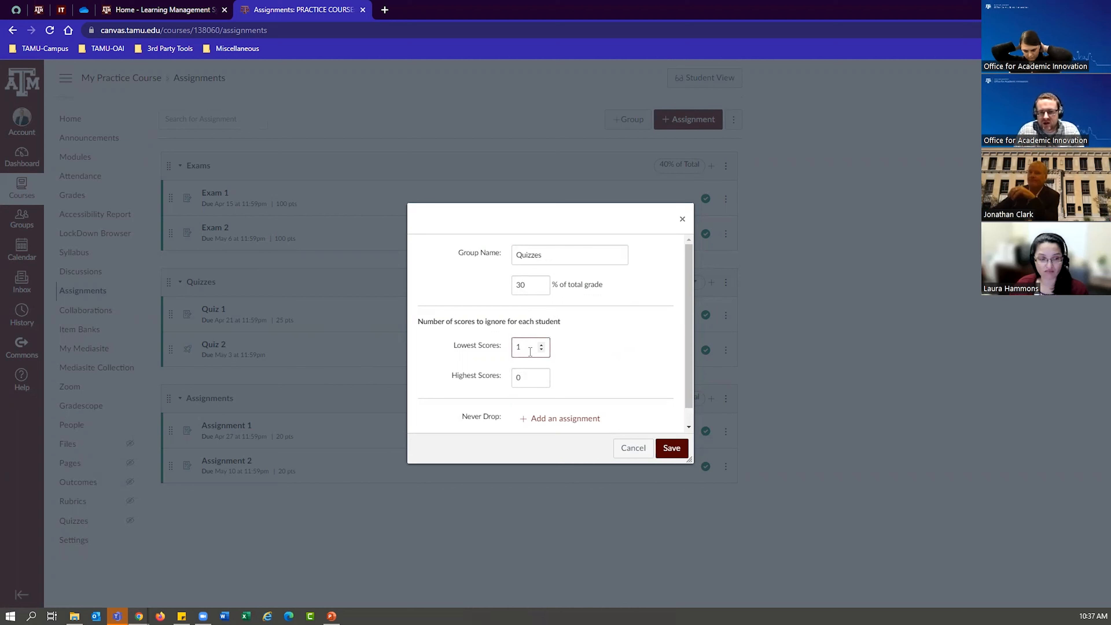
{"action": "left_click", "coordinate": [542, 350]}
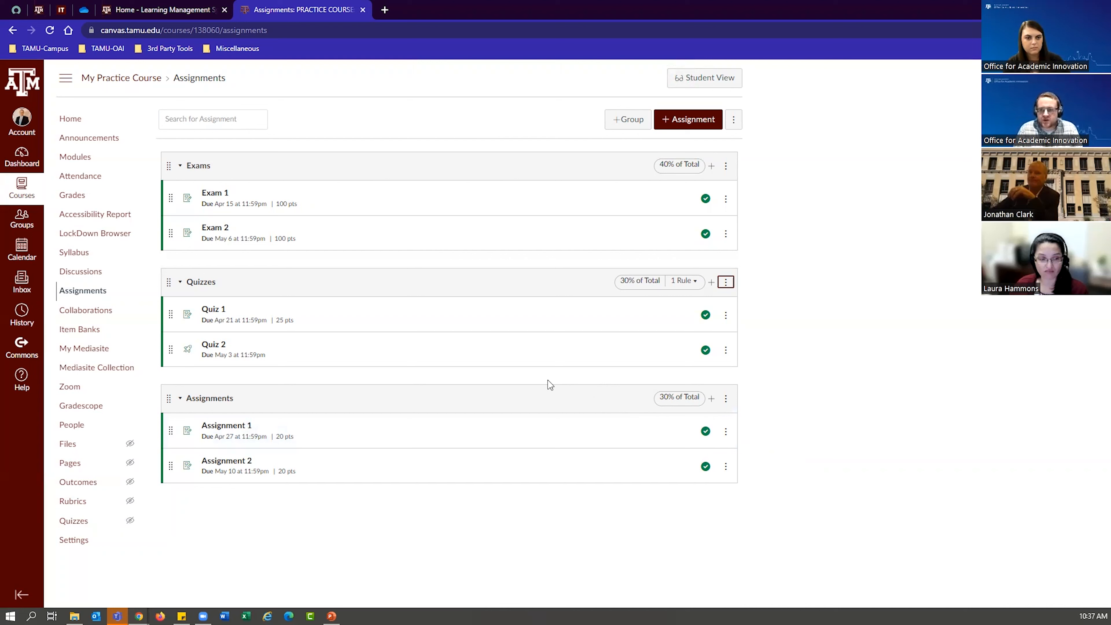
Examine the late policies, including the deduction interval options, and the grade posting policy in the course's gradebook settings
{"action": "left_click", "coordinate": [78, 200]}
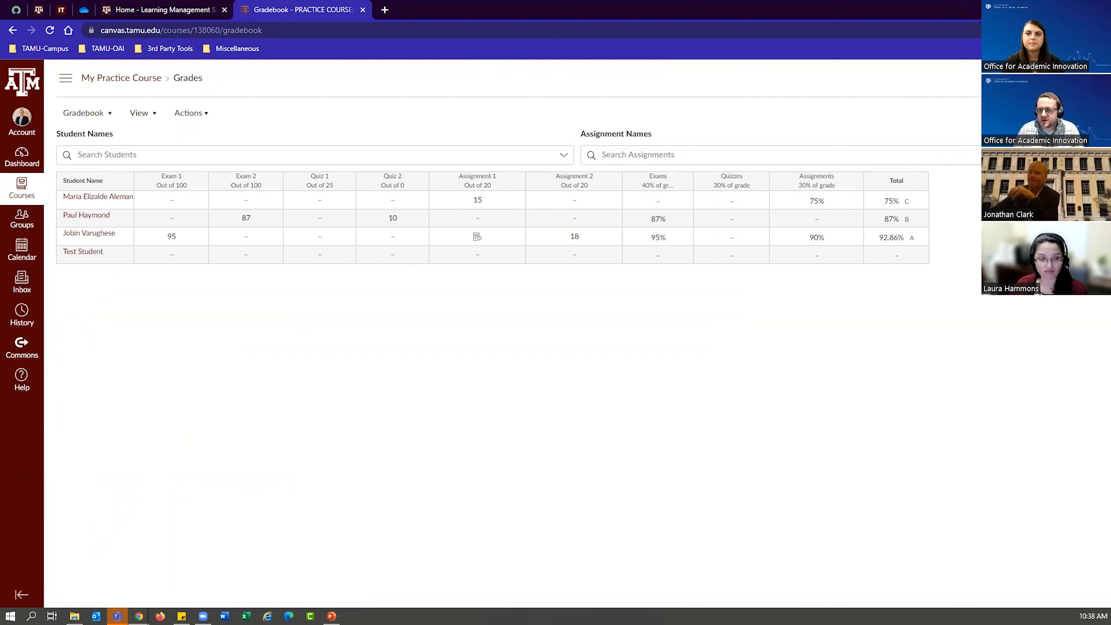
{"action": "left_click", "coordinate": [1090, 113]}
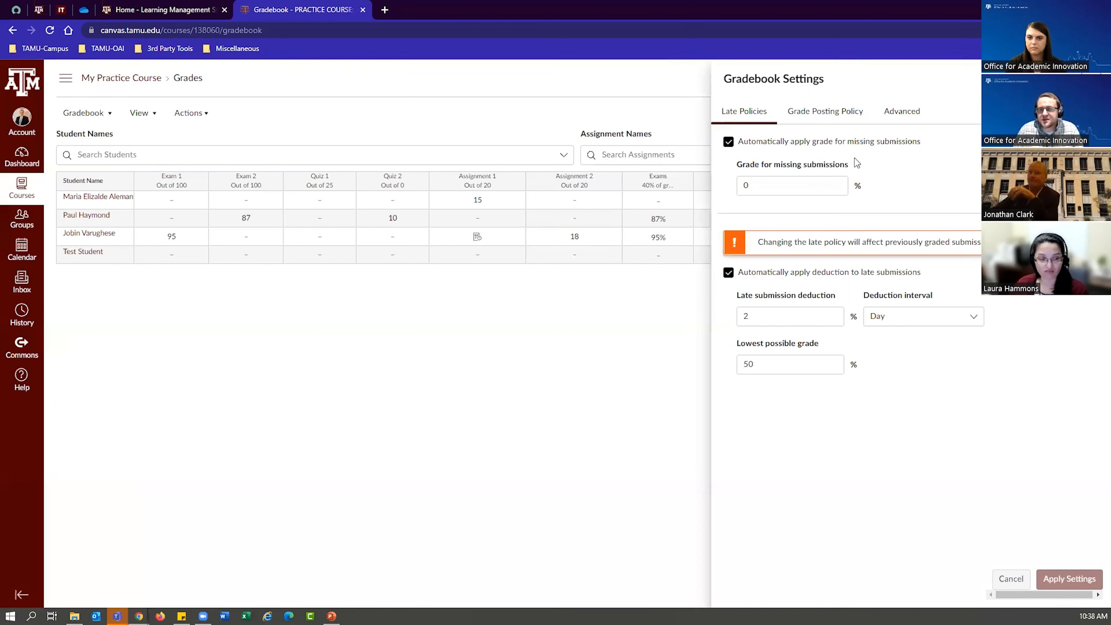
{"action": "left_click", "coordinate": [762, 179]}
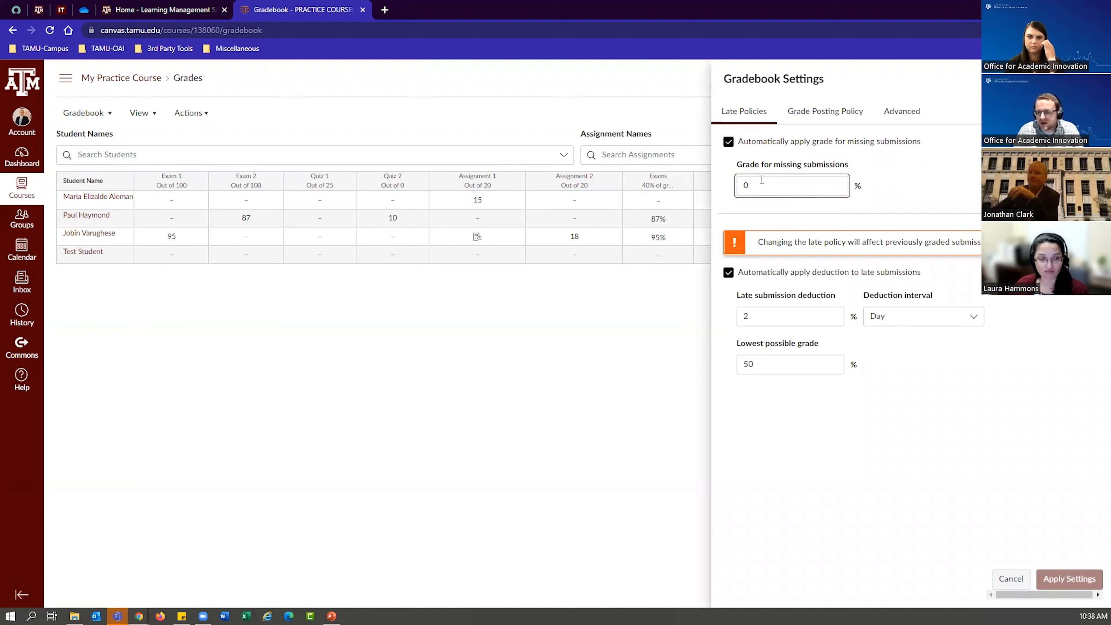
{"action": "left_click", "coordinate": [888, 376]}
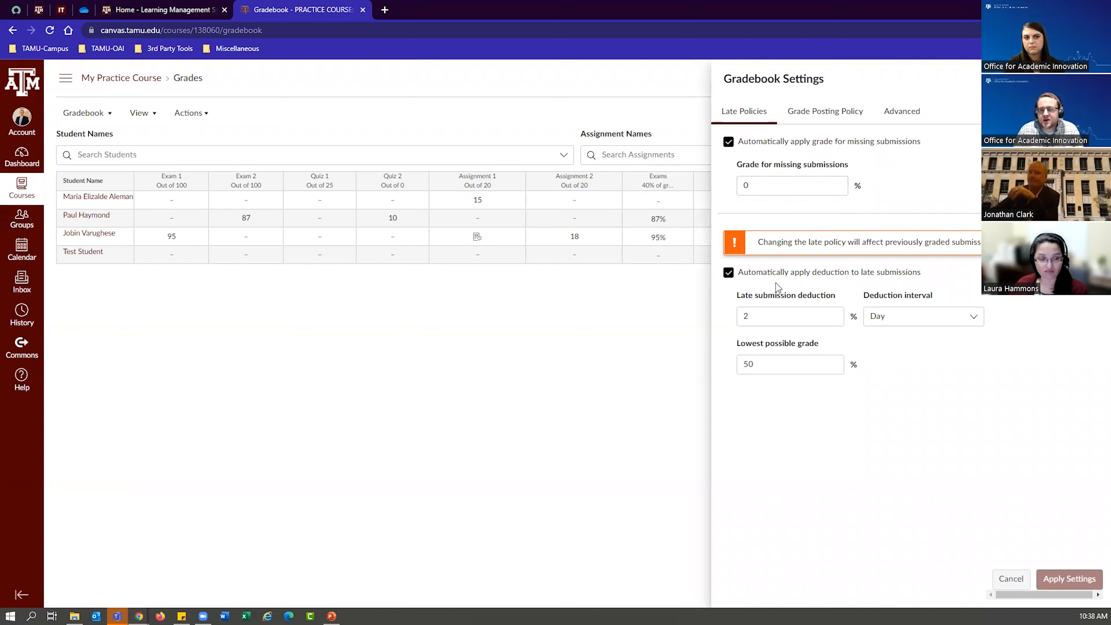
{"action": "left_click", "coordinate": [770, 318]}
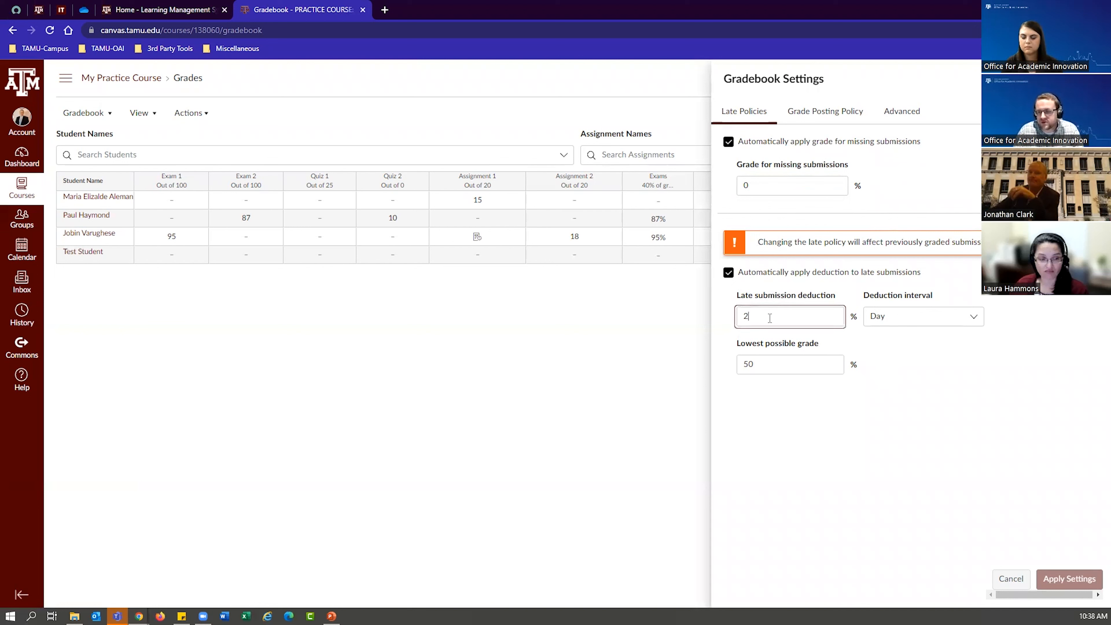
{"action": "left_click", "coordinate": [900, 316]}
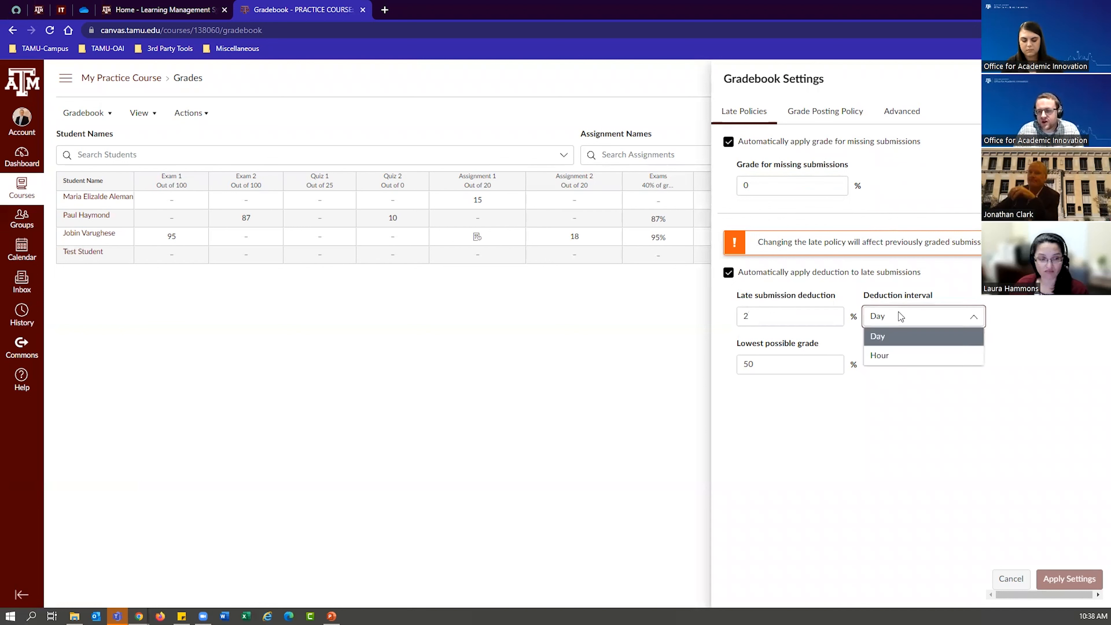
{"action": "left_click", "coordinate": [804, 425]}
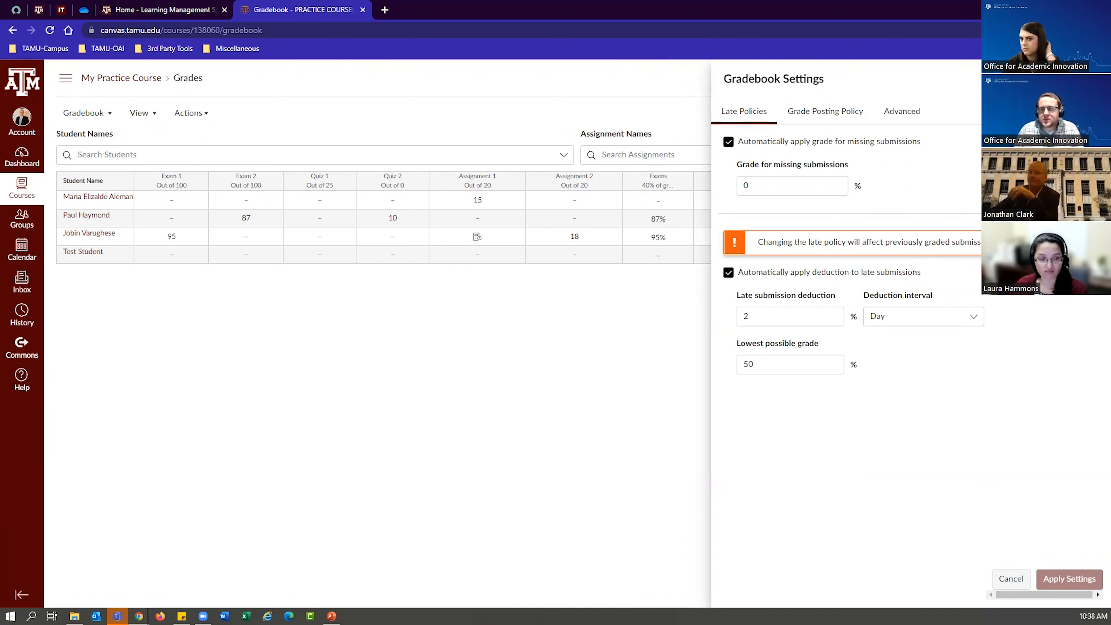
{"action": "left_click", "coordinate": [823, 118]}
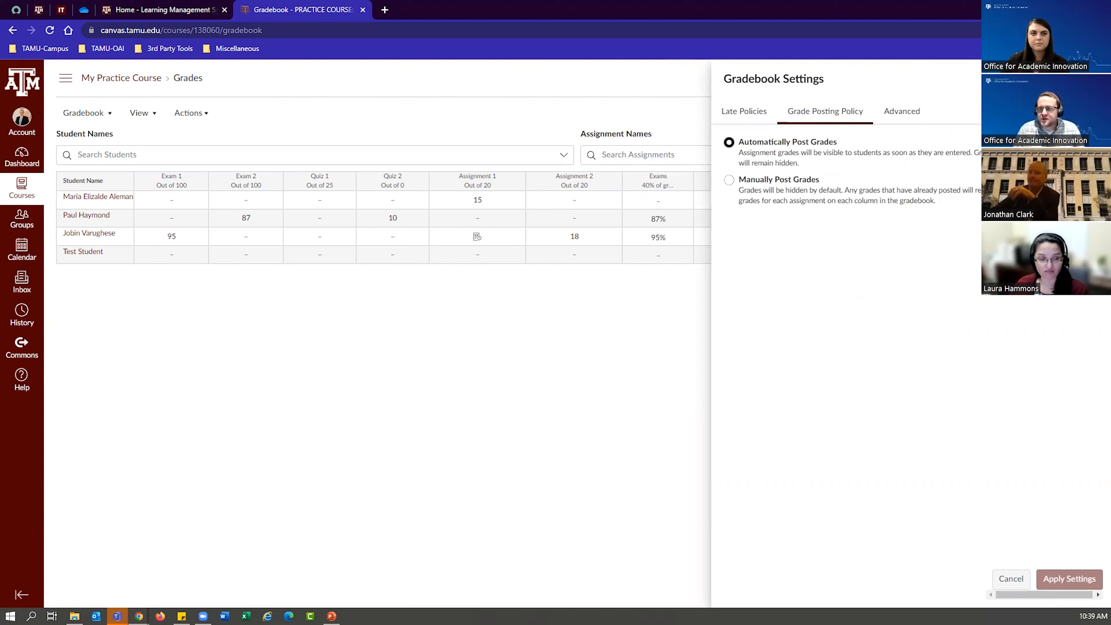
{"action": "left_click", "coordinate": [1094, 78]}
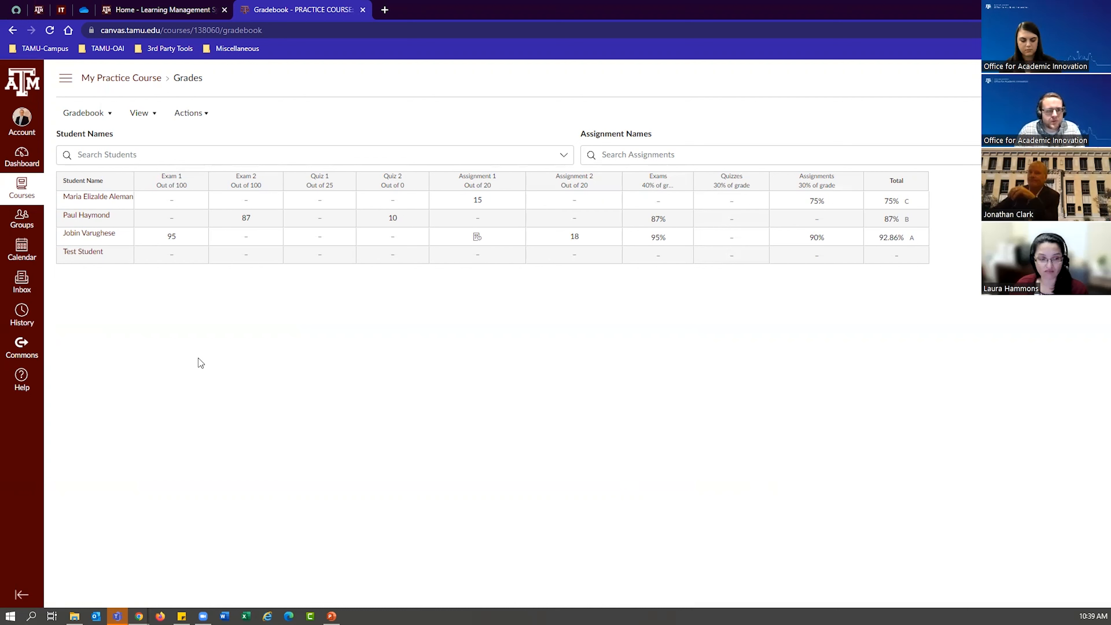
Inspect the course's grading scheme in the course settings and preview the Course Letter Grade and Satisfactory/Unsatisfactory alternatives
{"action": "left_click", "coordinate": [66, 87]}
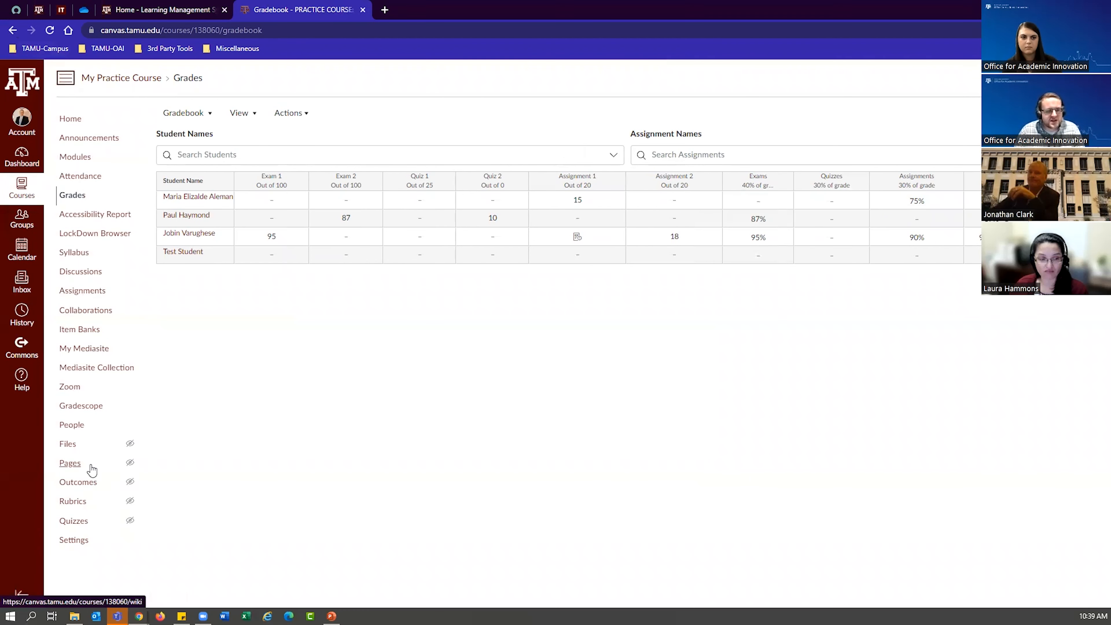
{"action": "left_click", "coordinate": [74, 540]}
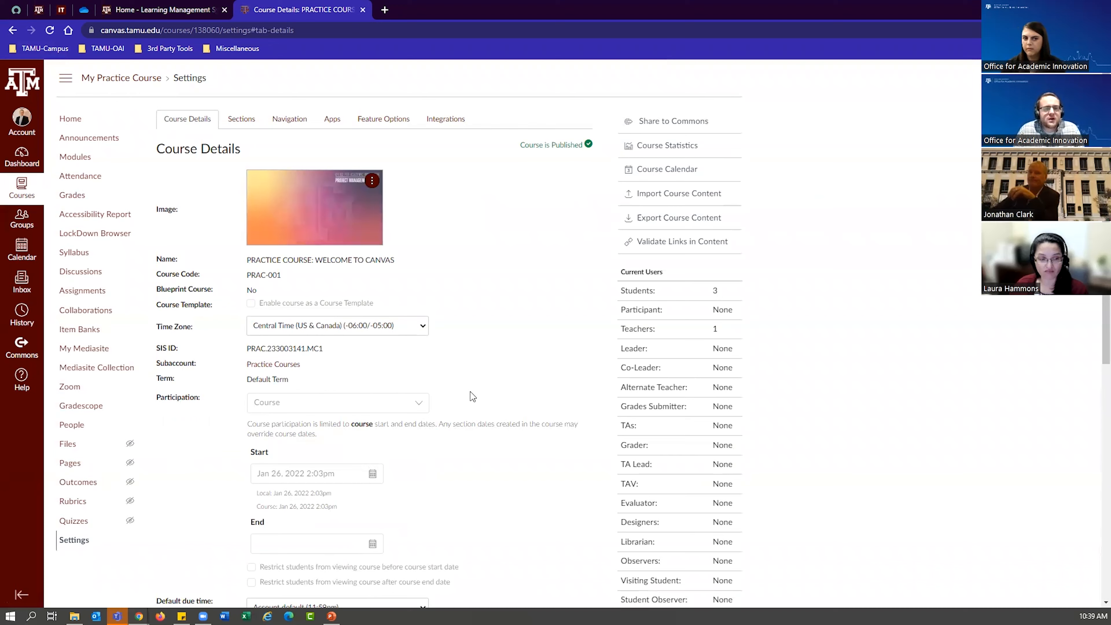
{"action": "scroll", "coordinate": [472, 396], "scroll_direction": "down", "scroll_amount": 8}
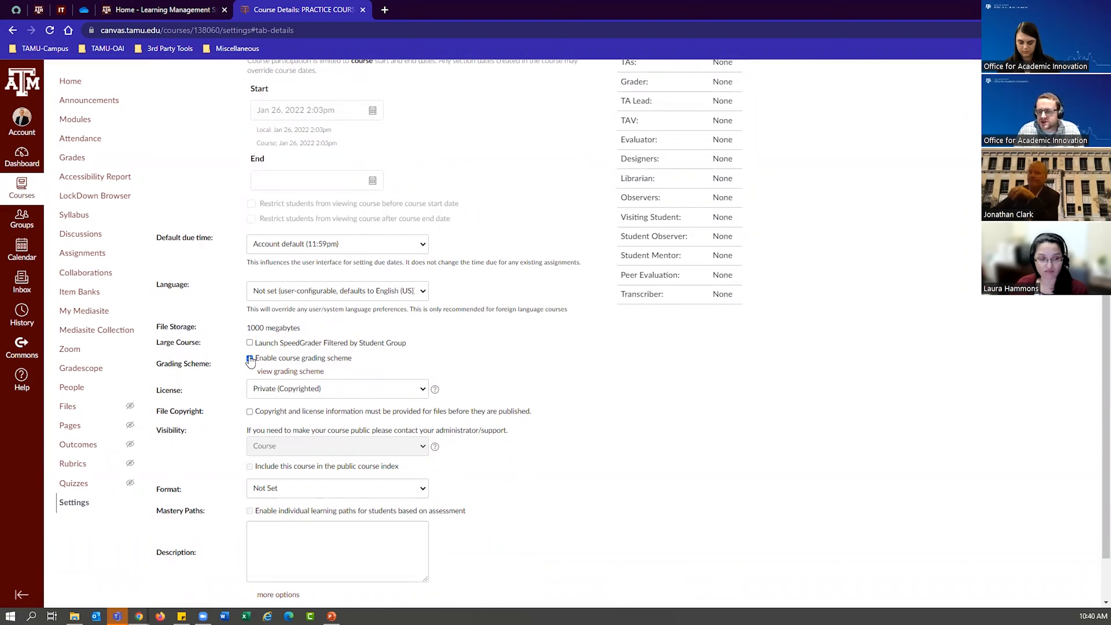
{"action": "left_click", "coordinate": [292, 372]}
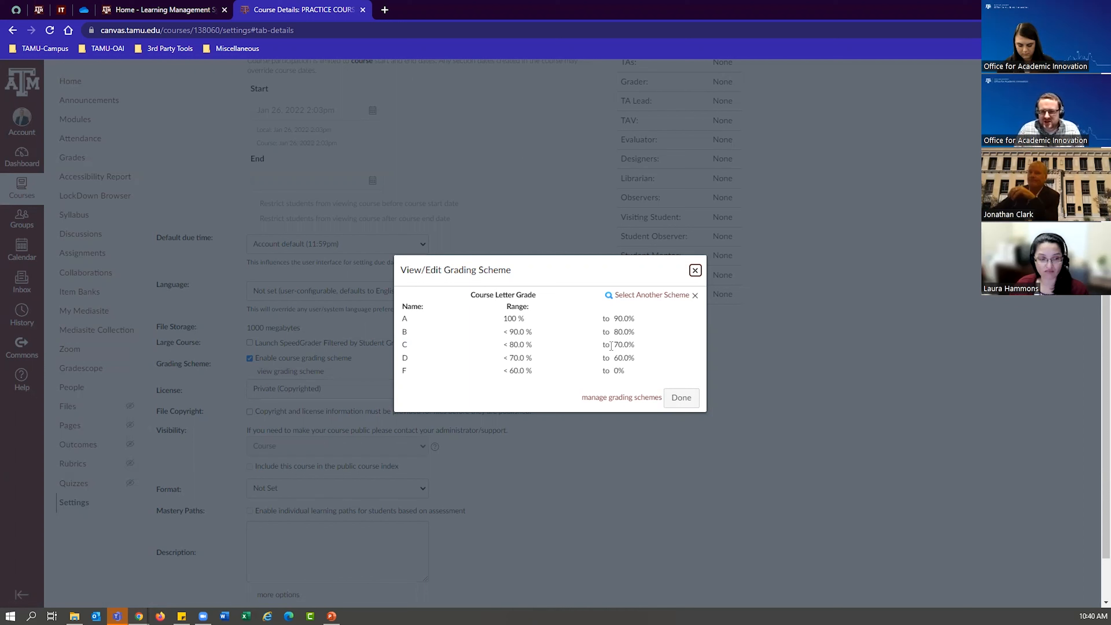
{"action": "left_click", "coordinate": [657, 298]}
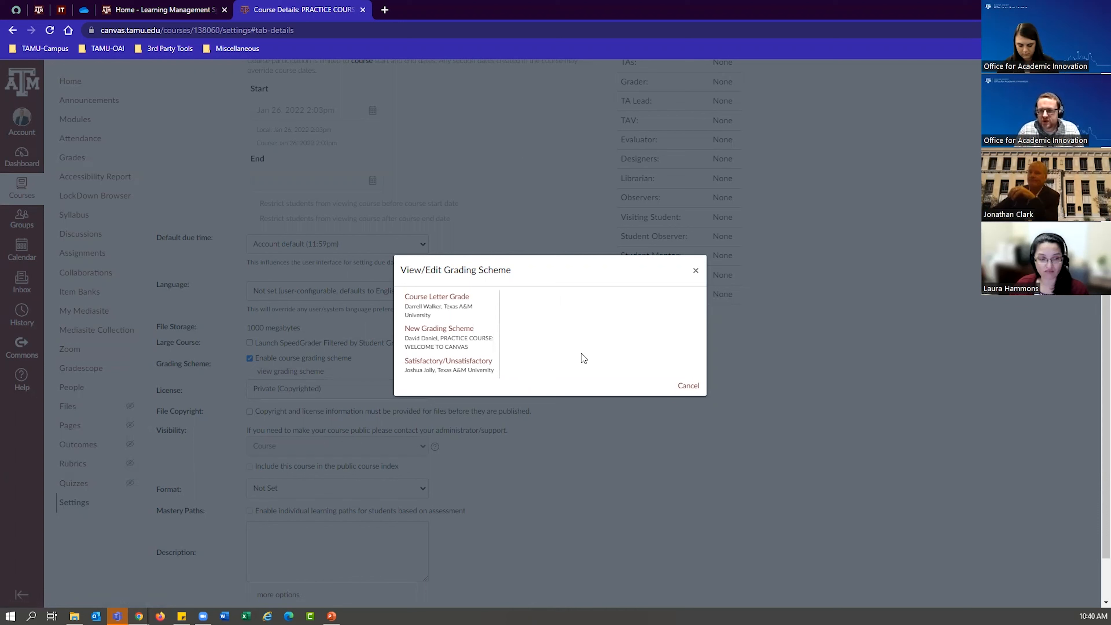
{"action": "left_click", "coordinate": [446, 311]}
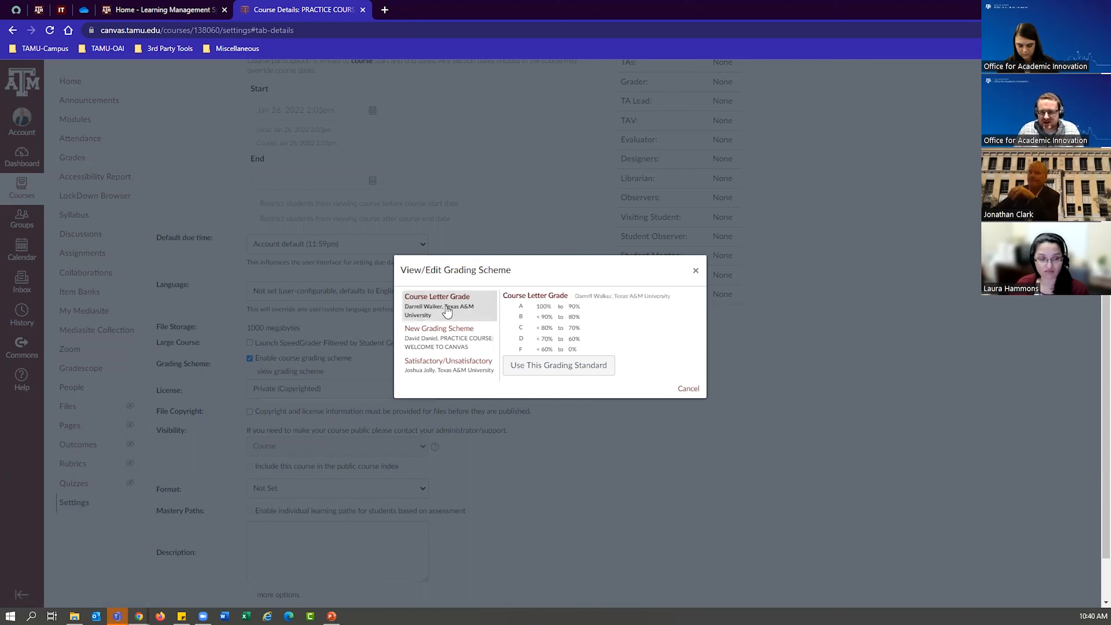
{"action": "left_click", "coordinate": [443, 365]}
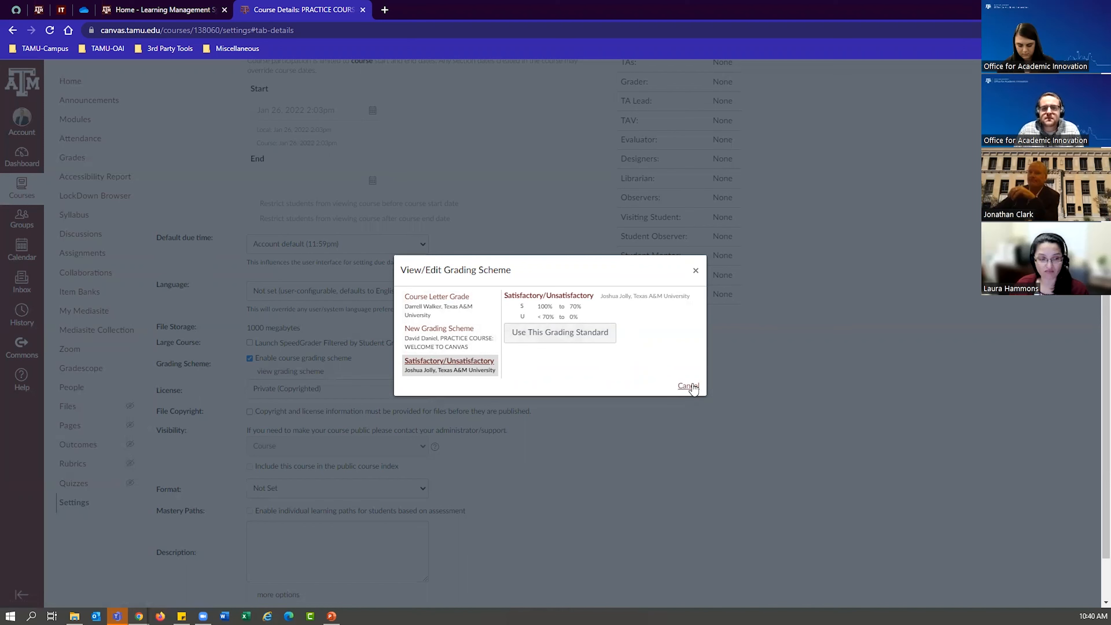
{"action": "left_click", "coordinate": [695, 271]}
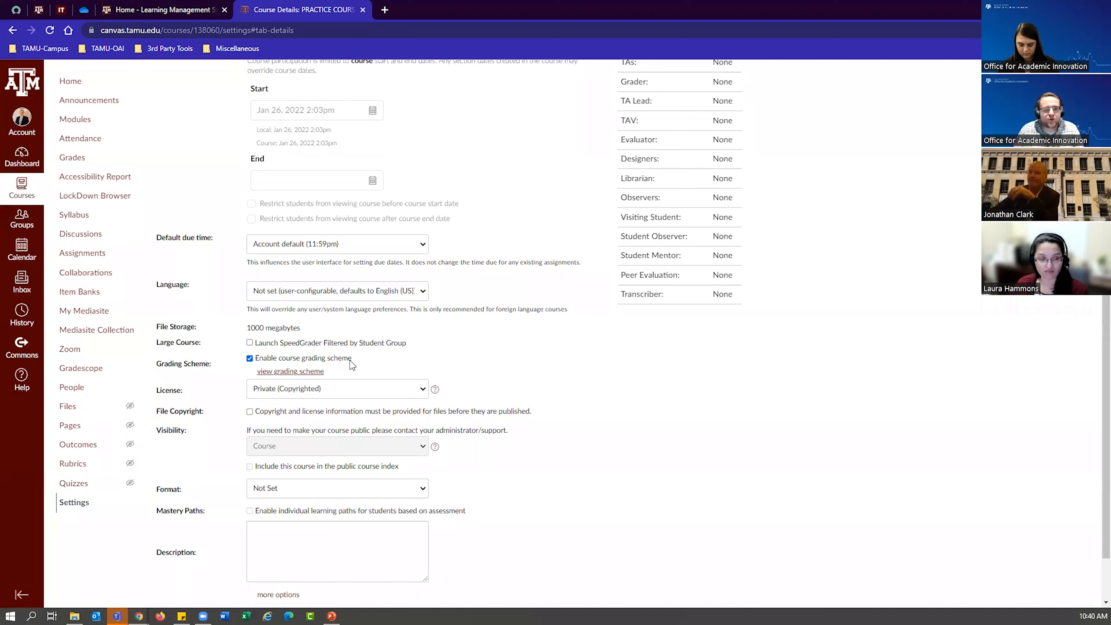
Apply the Satisfactory/Unsatisfactory standard as the course's grading scheme
{"action": "left_click", "coordinate": [306, 371]}
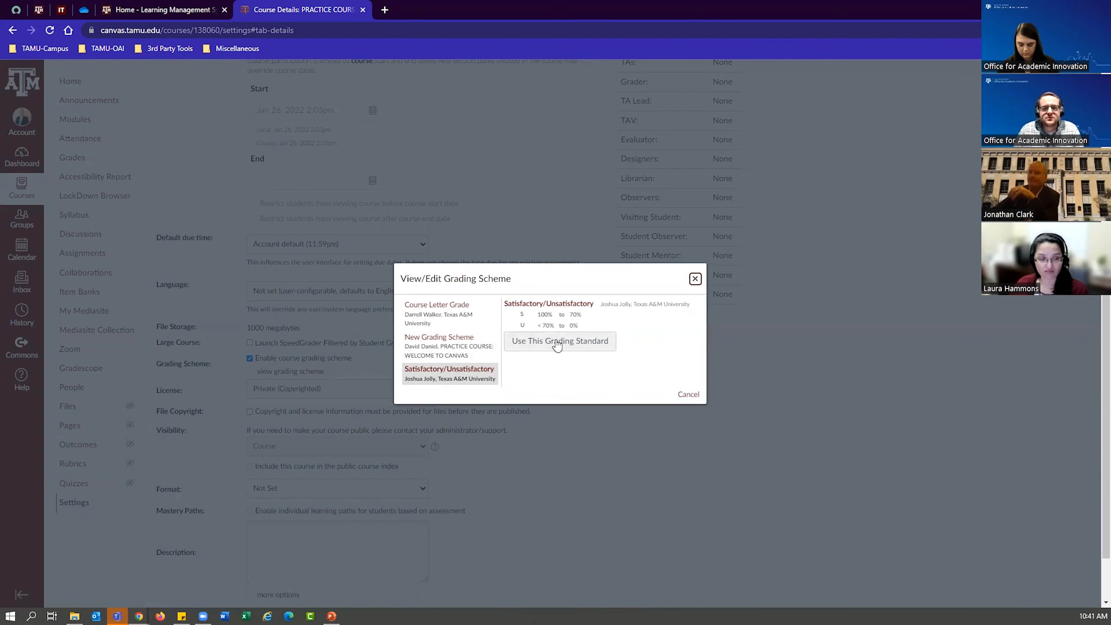
{"action": "left_click", "coordinate": [567, 341]}
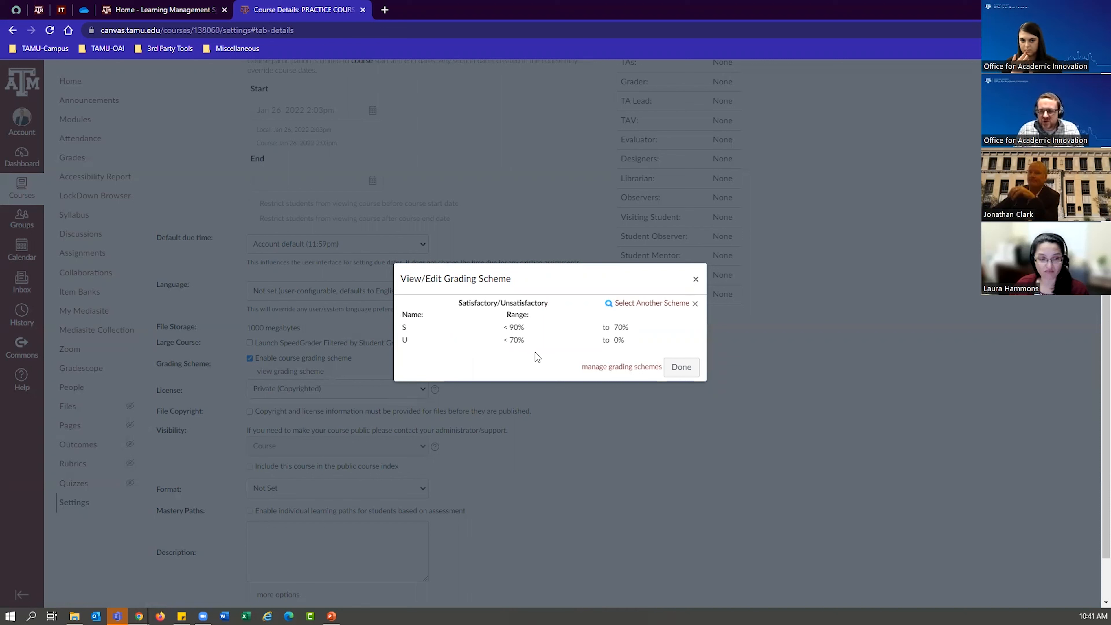
Open the grading scheme management page, set the lower limit of grade A in New Grading Scheme to 89.5%, and save
{"action": "left_click", "coordinate": [604, 369]}
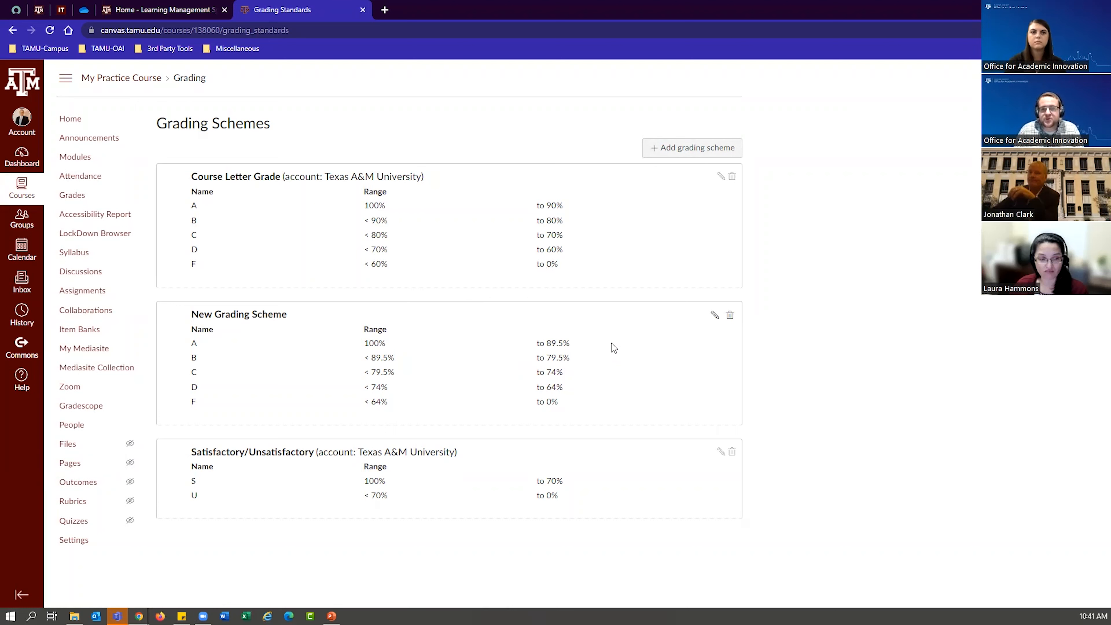
{"action": "left_click", "coordinate": [714, 316]}
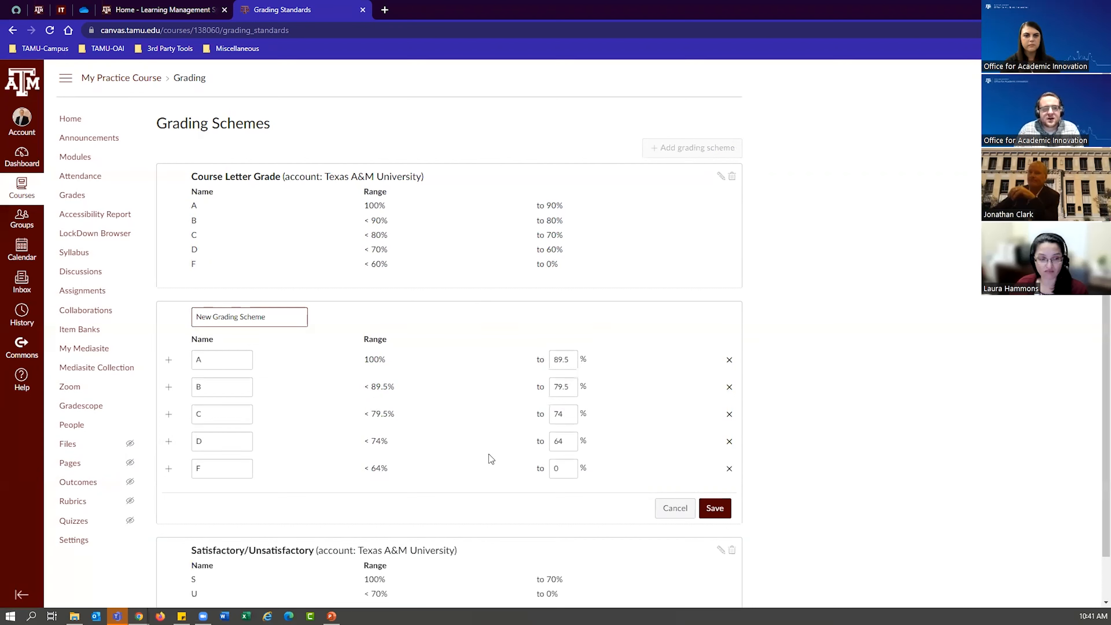
{"action": "left_click", "coordinate": [571, 361]}
{"action": "key", "text": "BackSpace"}
{"action": "key", "text": "BackSpace"}
{"action": "key", "text": "BackSpace"}
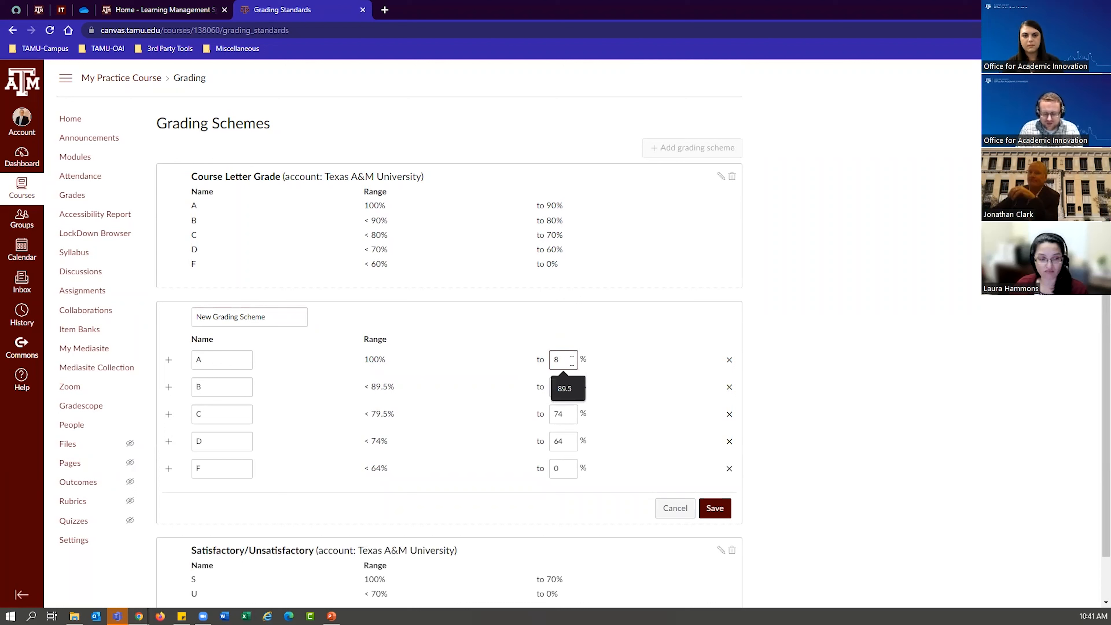
{"action": "type", "text": "9"}
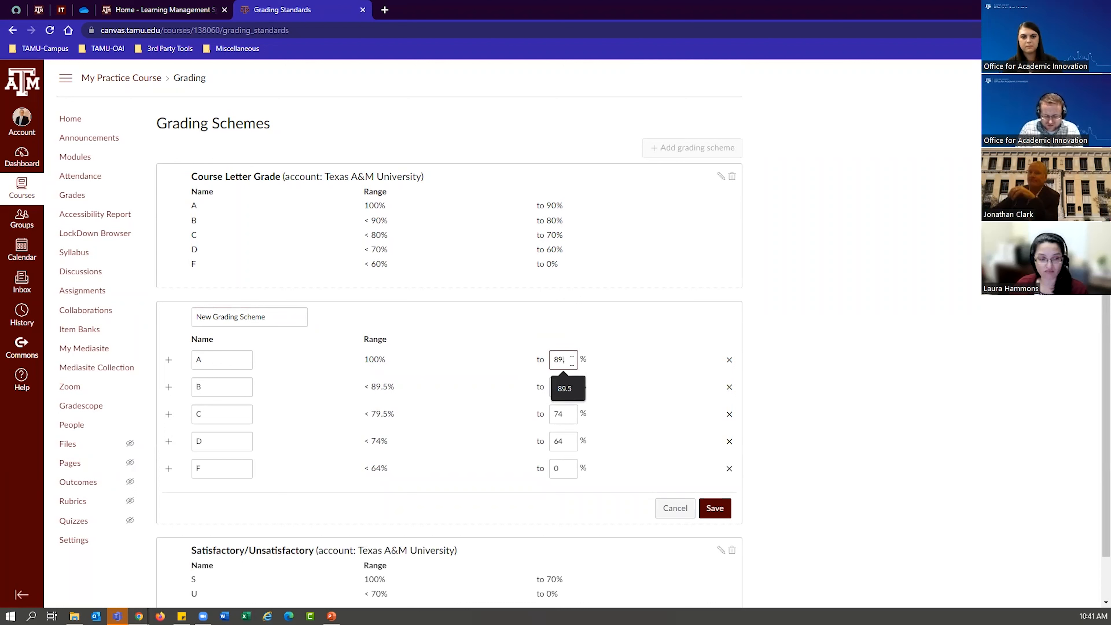
{"action": "type", "text": ".8"}
{"action": "key", "text": "BackSpace"}
{"action": "type", "text": "5"}
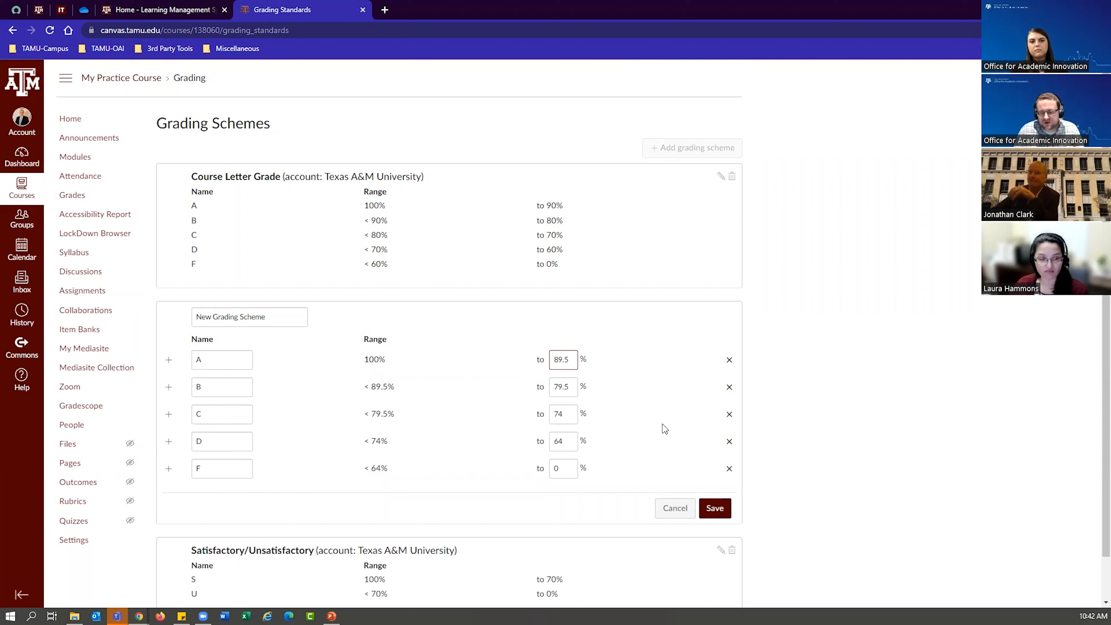
{"action": "left_click", "coordinate": [726, 511]}
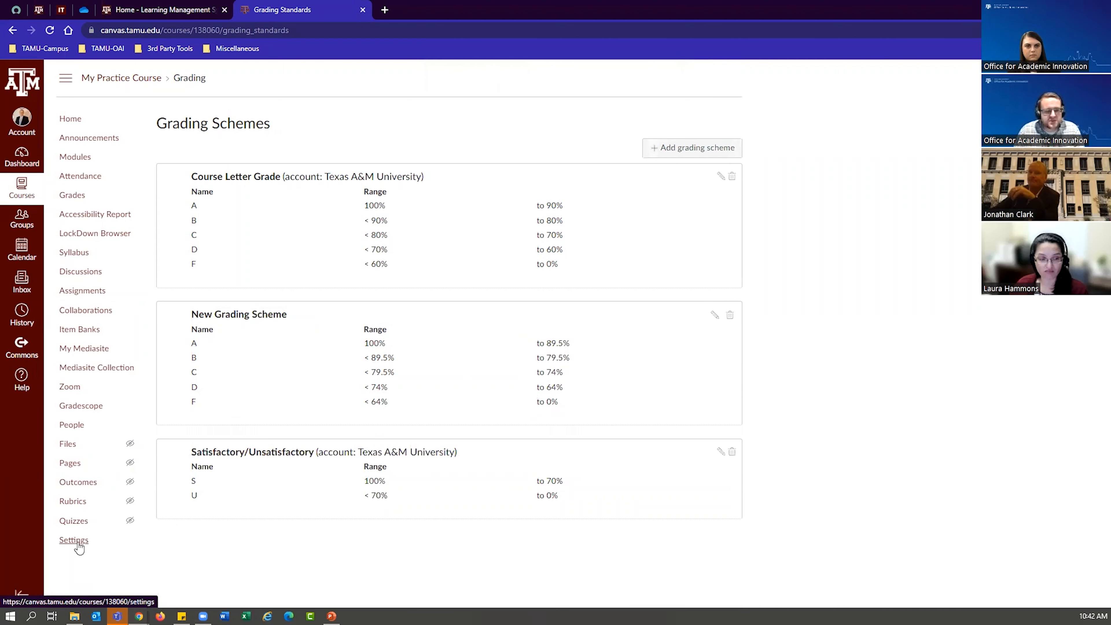
Return to the course settings and apply New Grading Scheme as the course's grading standard
{"action": "left_click", "coordinate": [74, 541]}
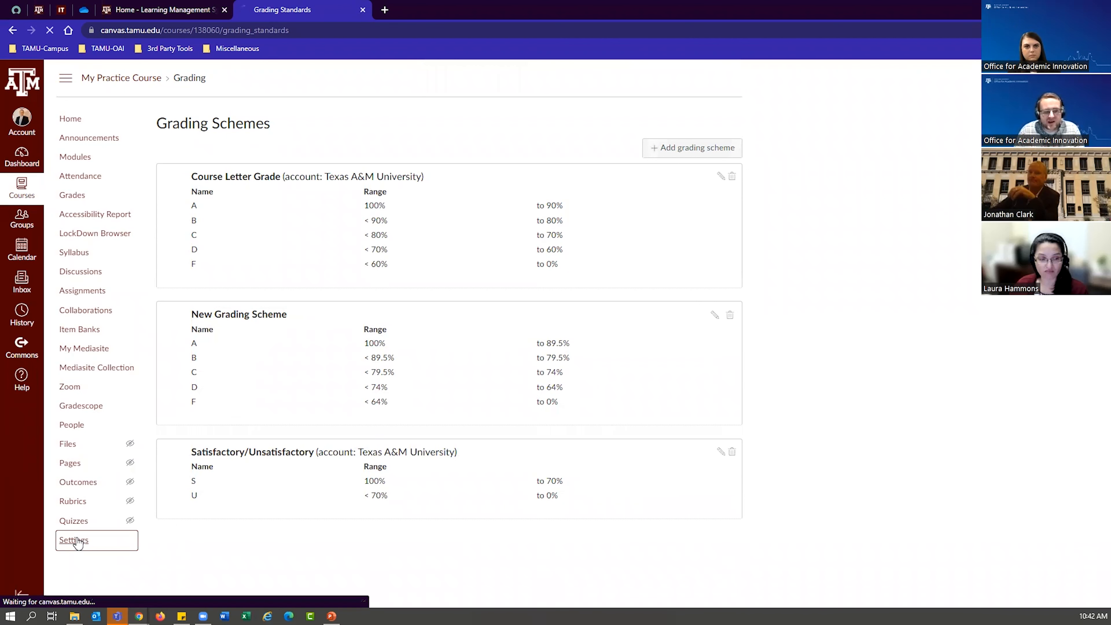
{"action": "scroll", "coordinate": [248, 392], "scroll_direction": "down", "scroll_amount": 5}
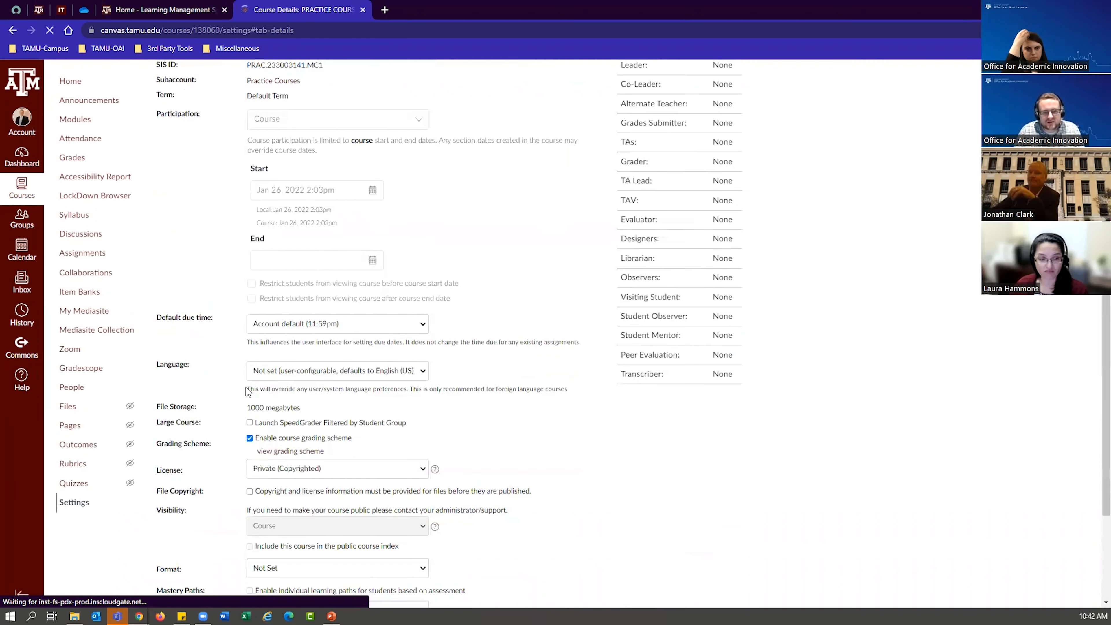
{"action": "left_click", "coordinate": [299, 454]}
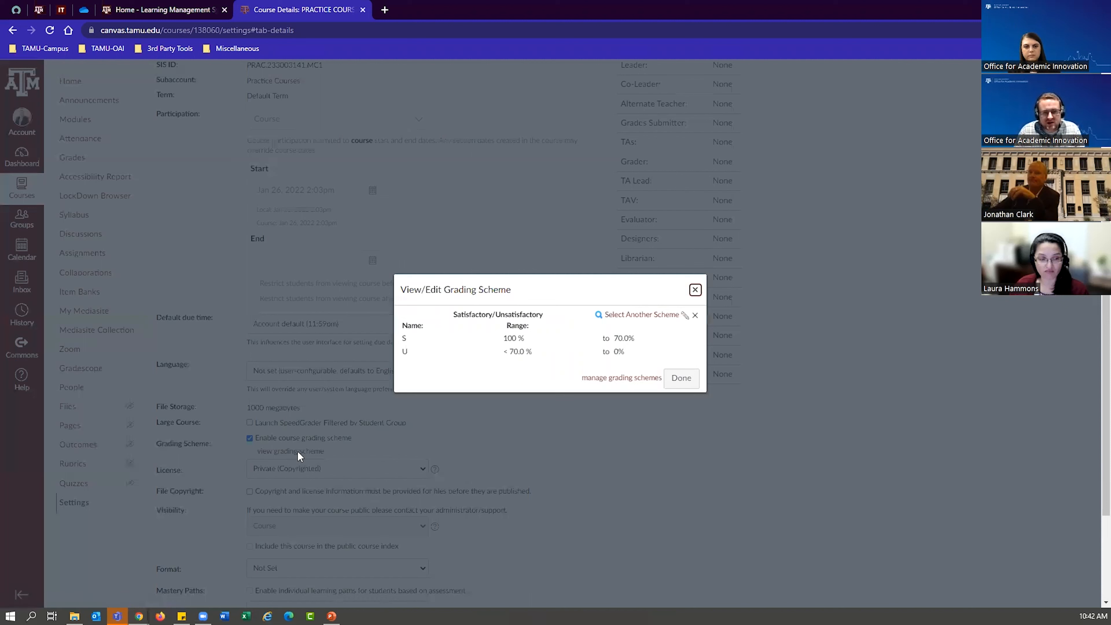
{"action": "left_click", "coordinate": [626, 319]}
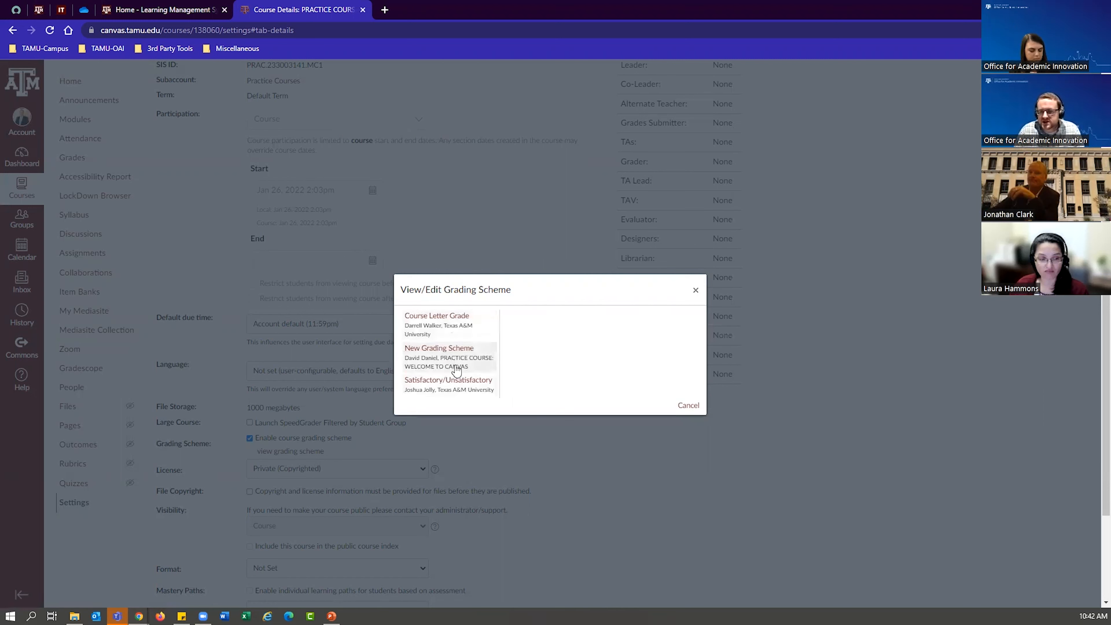
{"action": "left_click", "coordinate": [444, 360]}
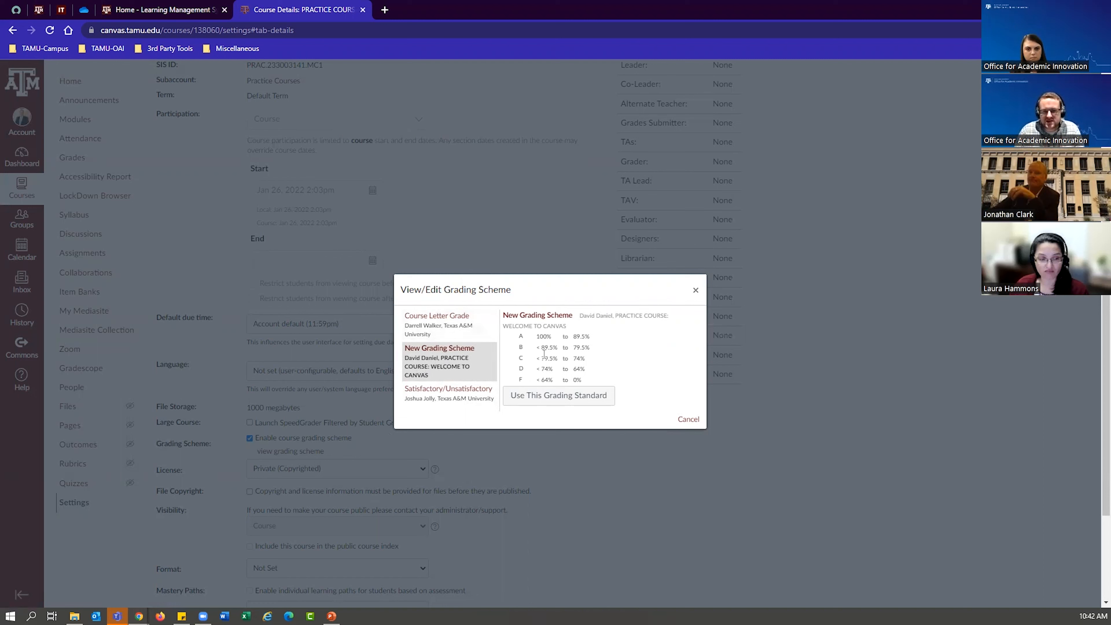
{"action": "left_click", "coordinate": [577, 397]}
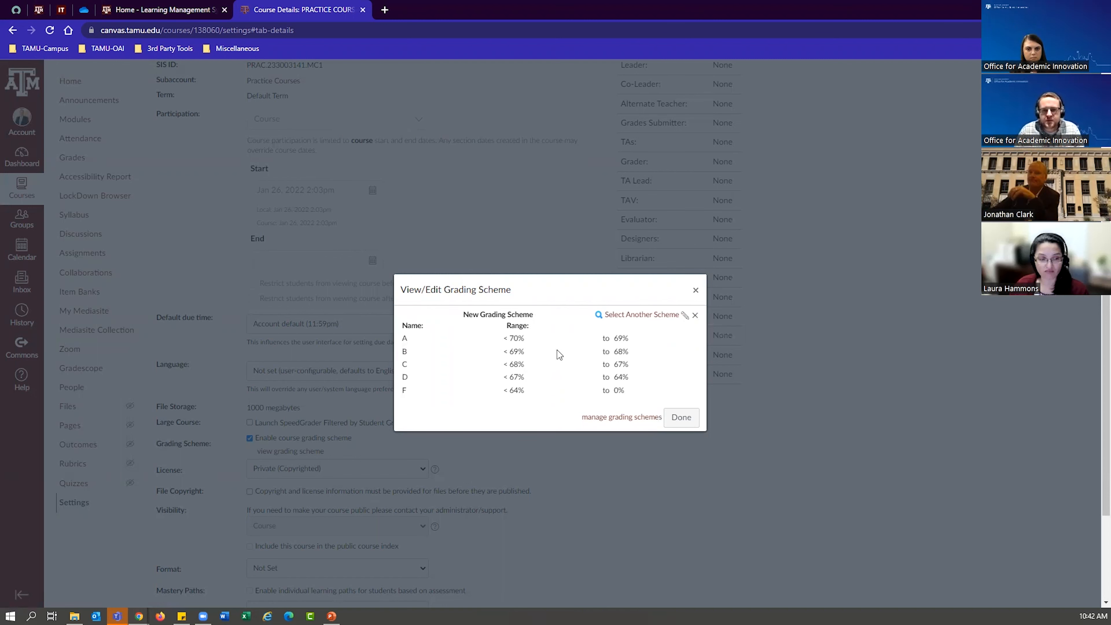
Switch the course's grading standard to Course Letter Grade and close the grading scheme dialog
{"action": "left_click", "coordinate": [651, 321]}
{"action": "left_click", "coordinate": [441, 328]}
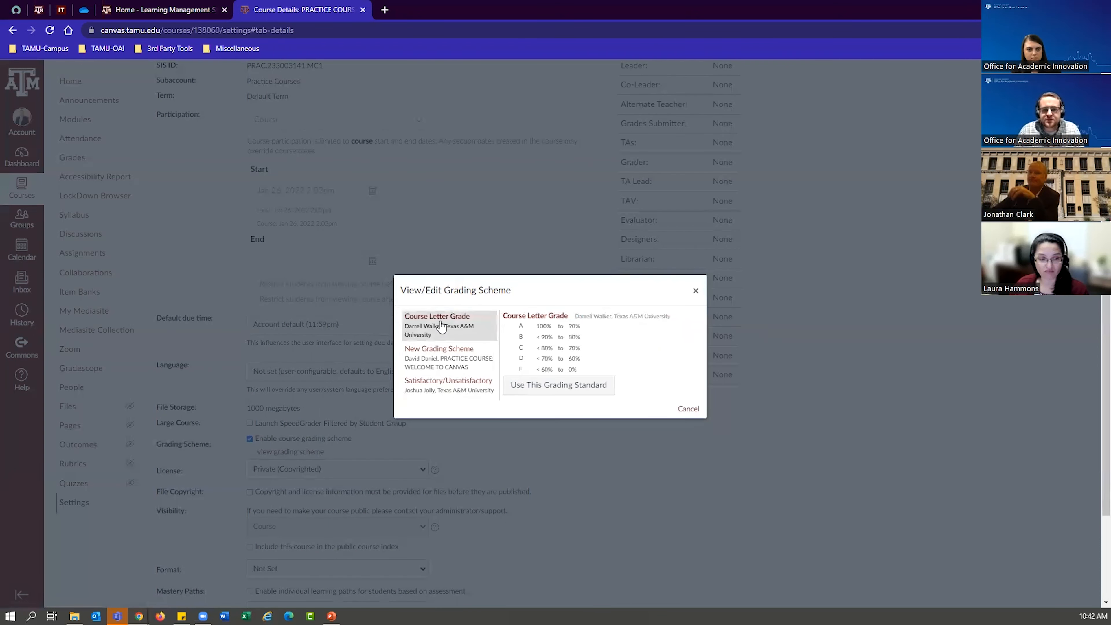
{"action": "left_click", "coordinate": [576, 379]}
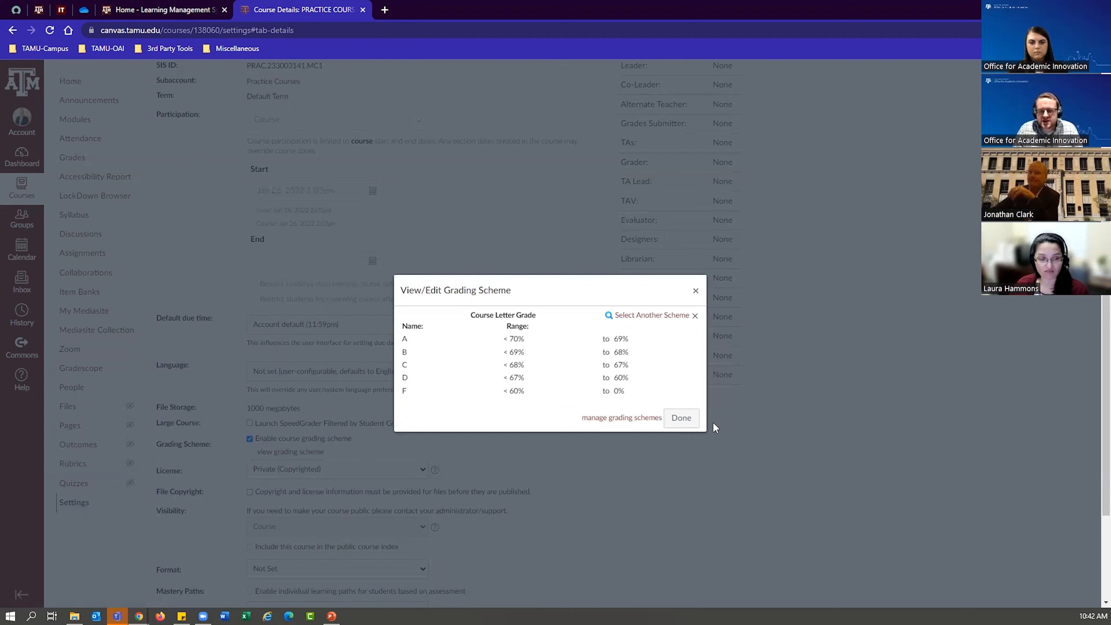
{"action": "left_click", "coordinate": [686, 422]}
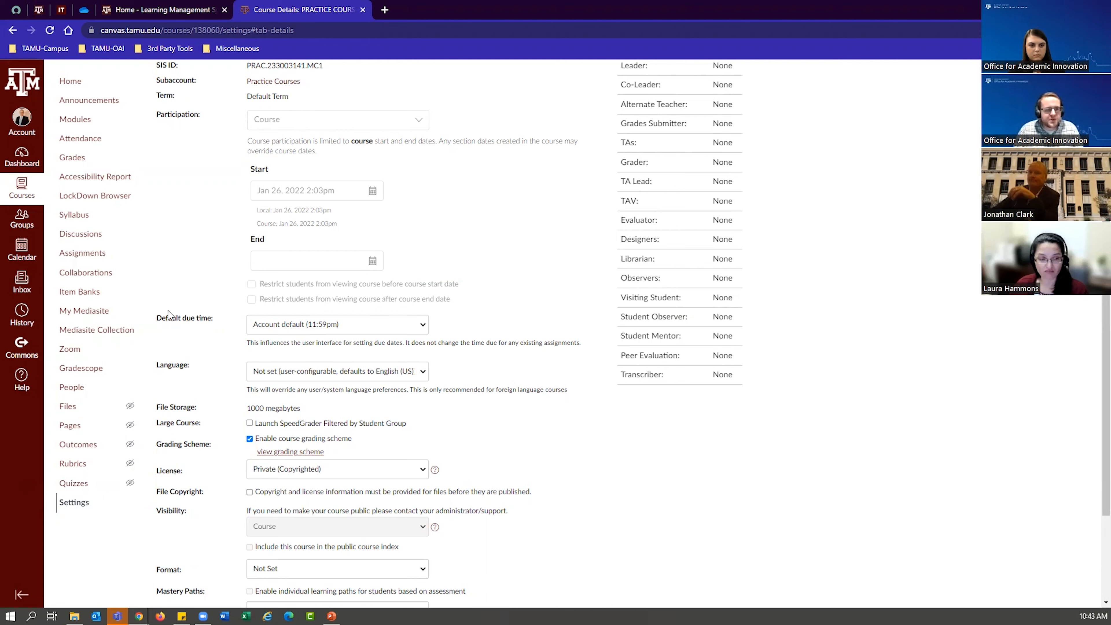
Open the course gradebook and enter an Exam 1 score of 0 for the first two students
{"action": "scroll", "coordinate": [154, 285], "scroll_direction": "up", "scroll_amount": 1}
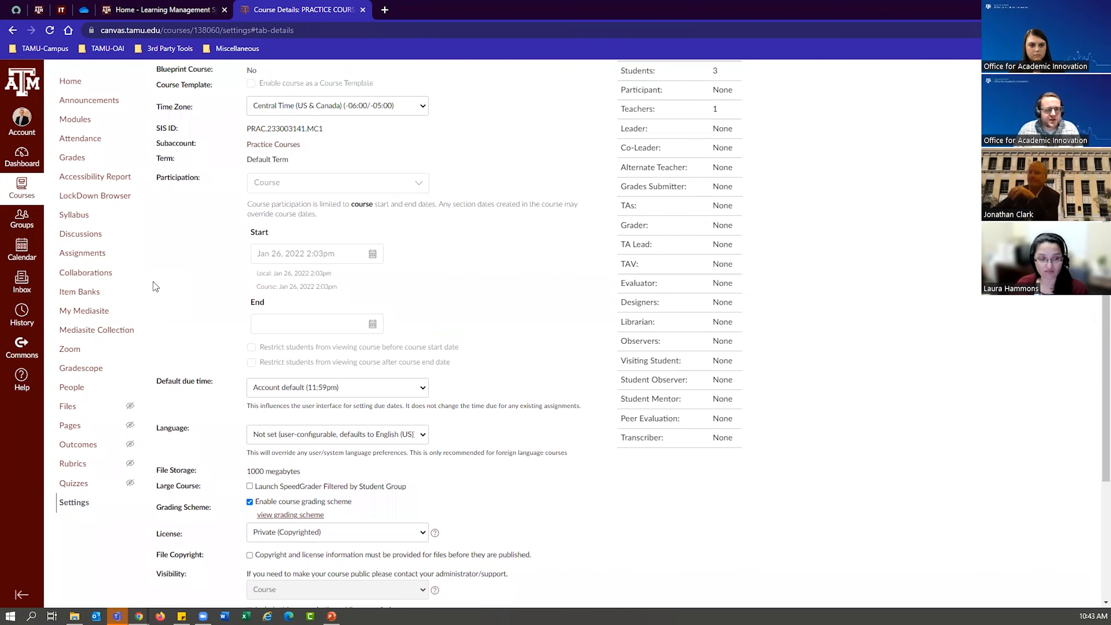
{"action": "left_click", "coordinate": [74, 158]}
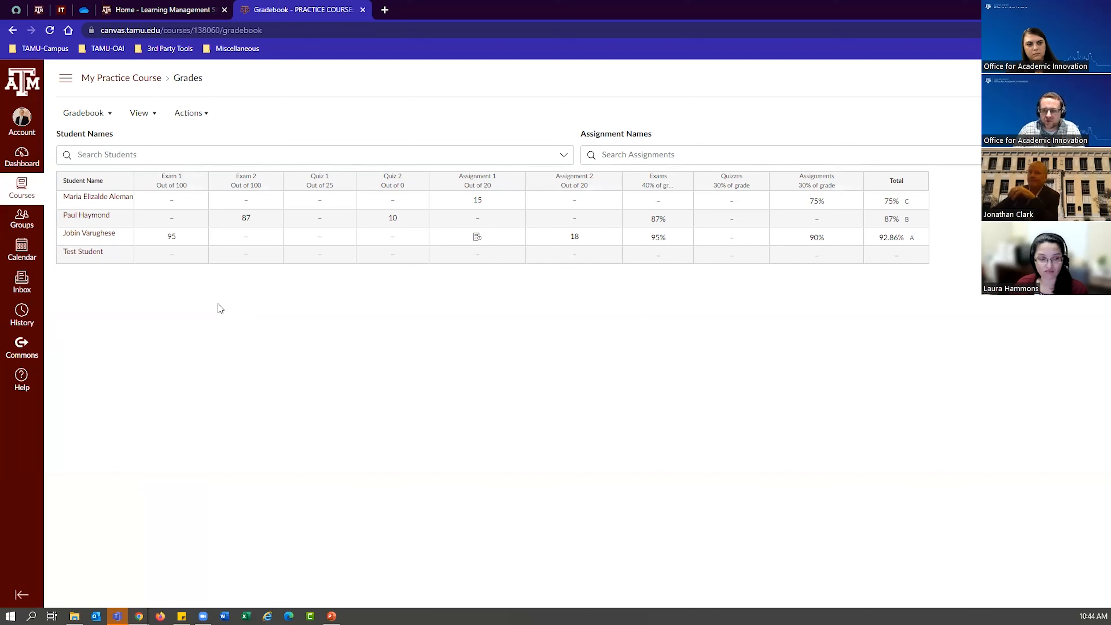
{"action": "left_click", "coordinate": [173, 202]}
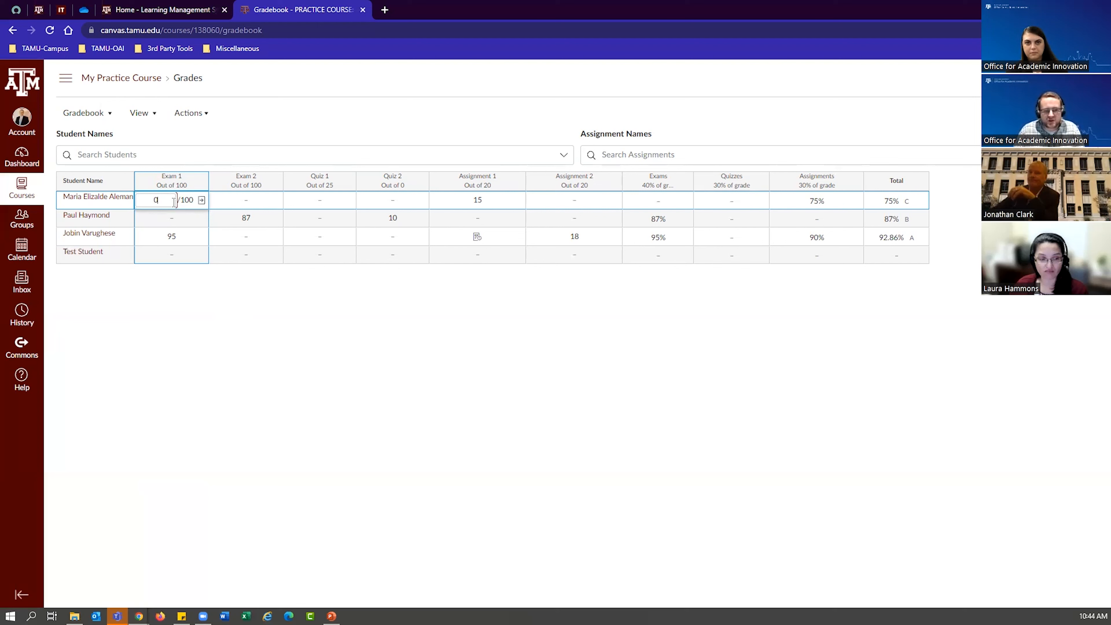
{"action": "key", "text": "Return"}
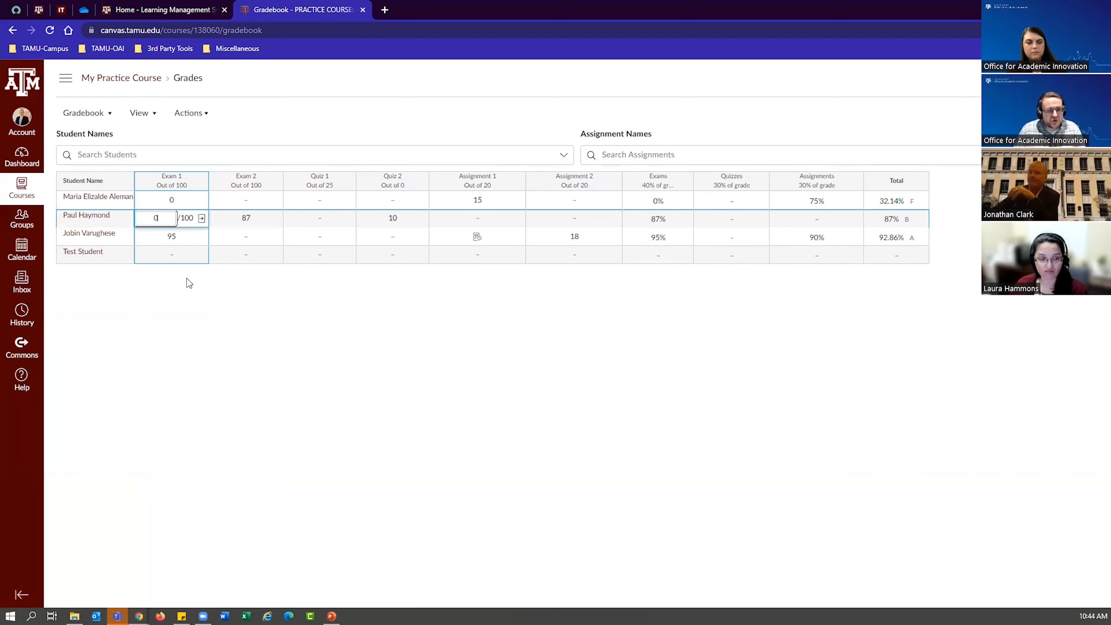
{"action": "type", "text": "0"}
{"action": "key", "text": "Return"}
{"action": "left_click", "coordinate": [187, 307]}
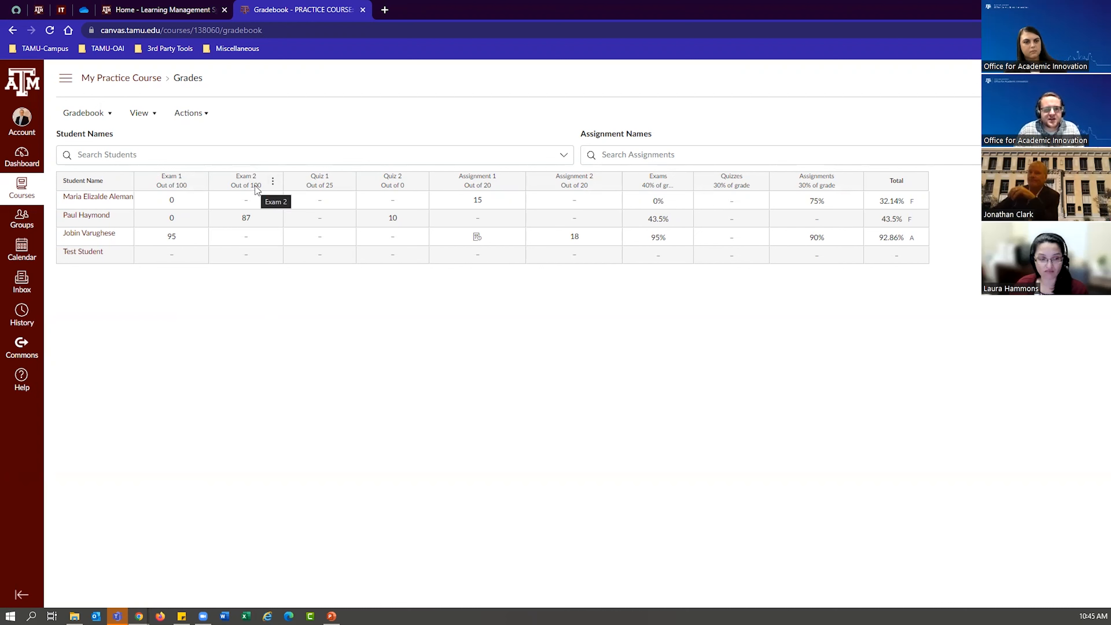
Set the default grade for Exam 2 to 0 without overwriting already-entered grades
{"action": "left_click", "coordinate": [272, 183]}
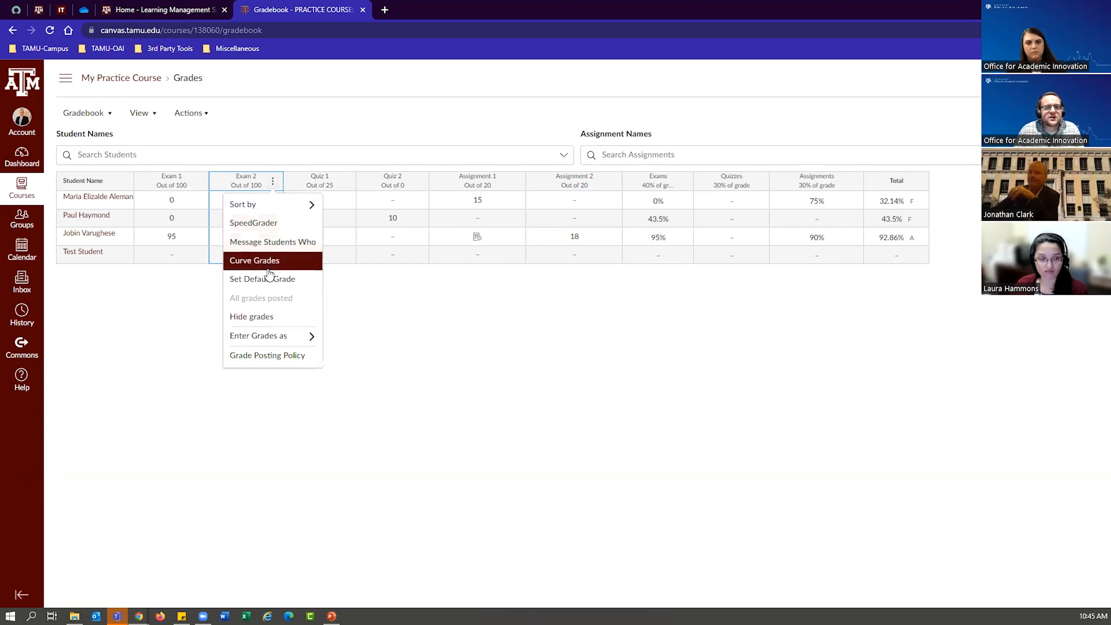
{"action": "left_click", "coordinate": [266, 288]}
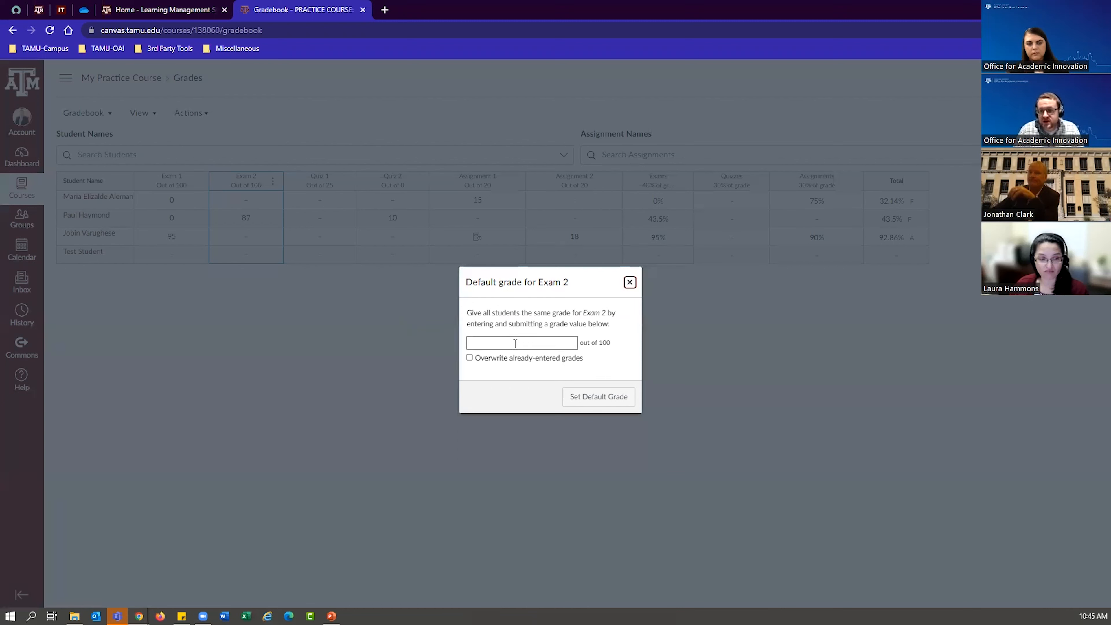
{"action": "left_click", "coordinate": [539, 341]}
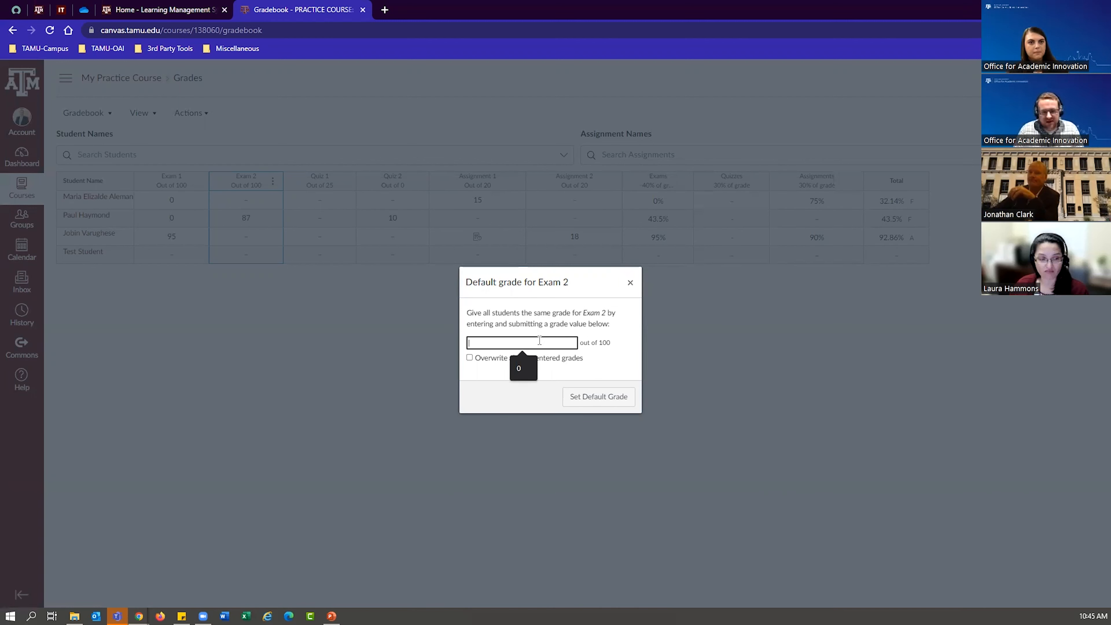
{"action": "type", "text": "0"}
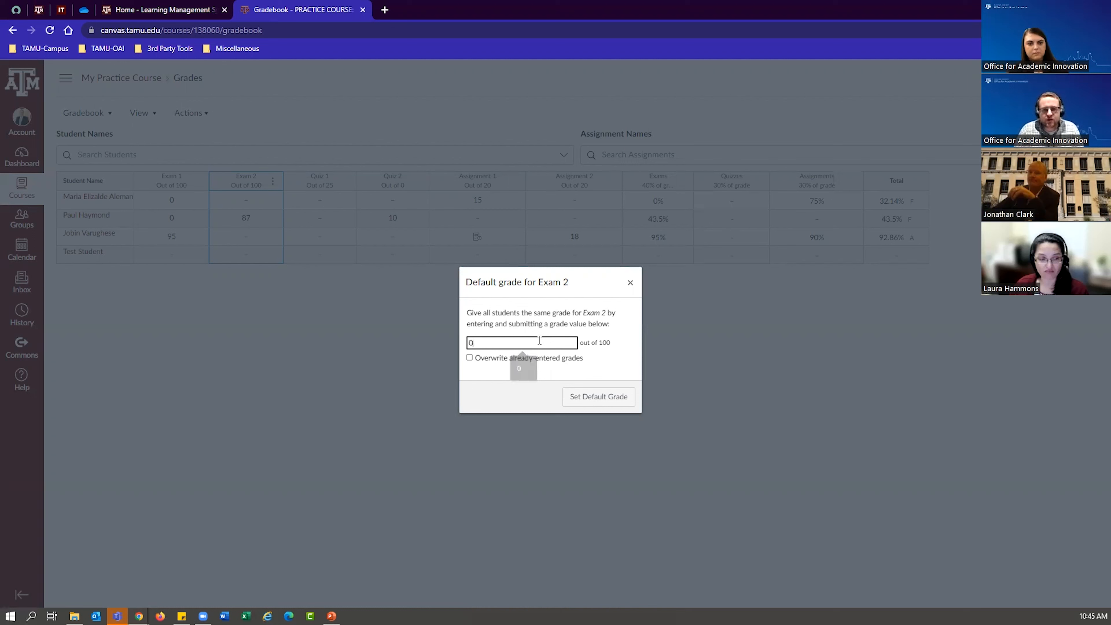
{"action": "left_click", "coordinate": [622, 372]}
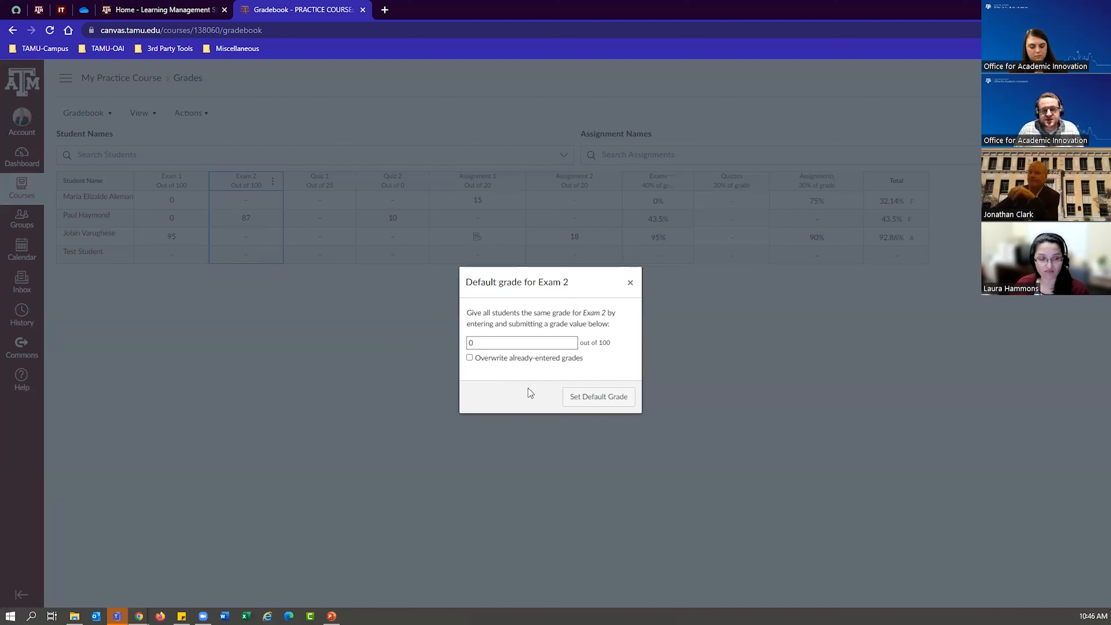
{"action": "left_click", "coordinate": [606, 404]}
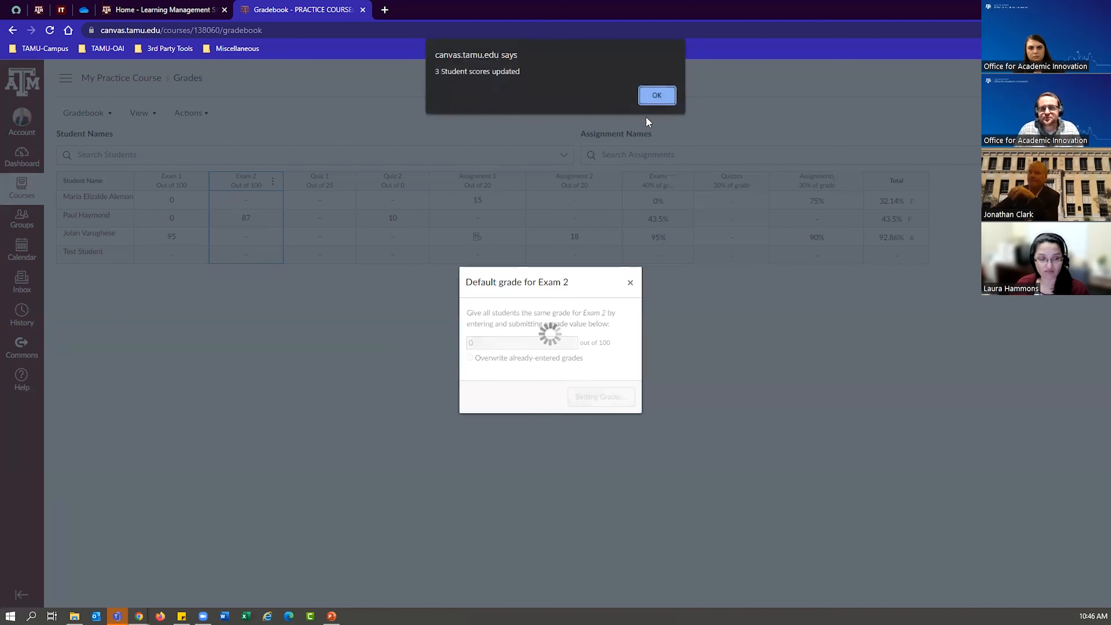
{"action": "left_click", "coordinate": [656, 99]}
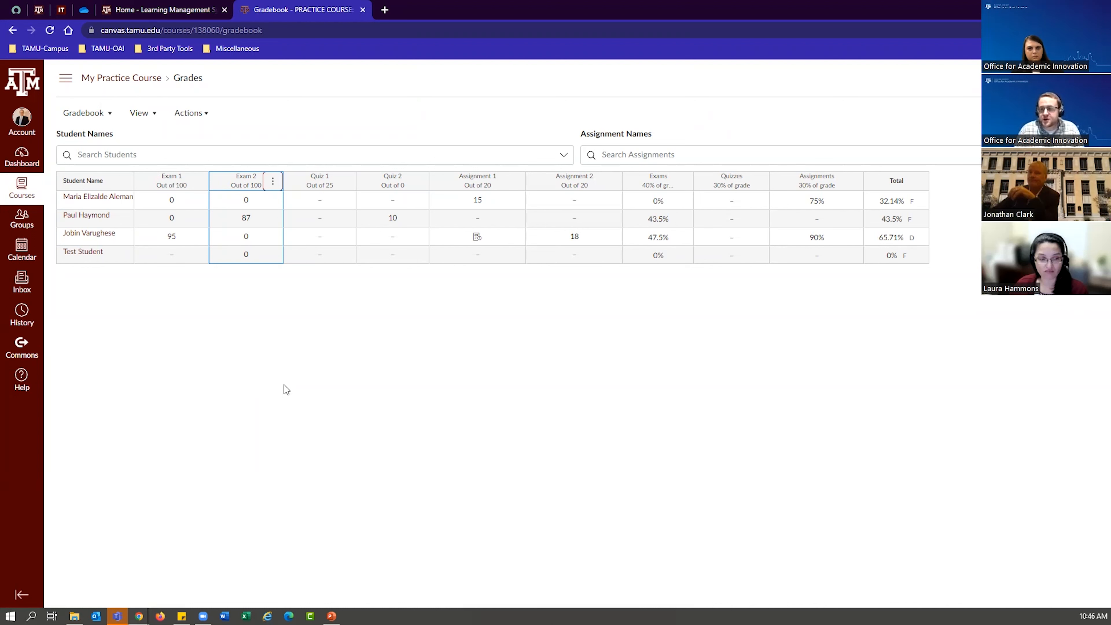
{"action": "left_click", "coordinate": [382, 358]}
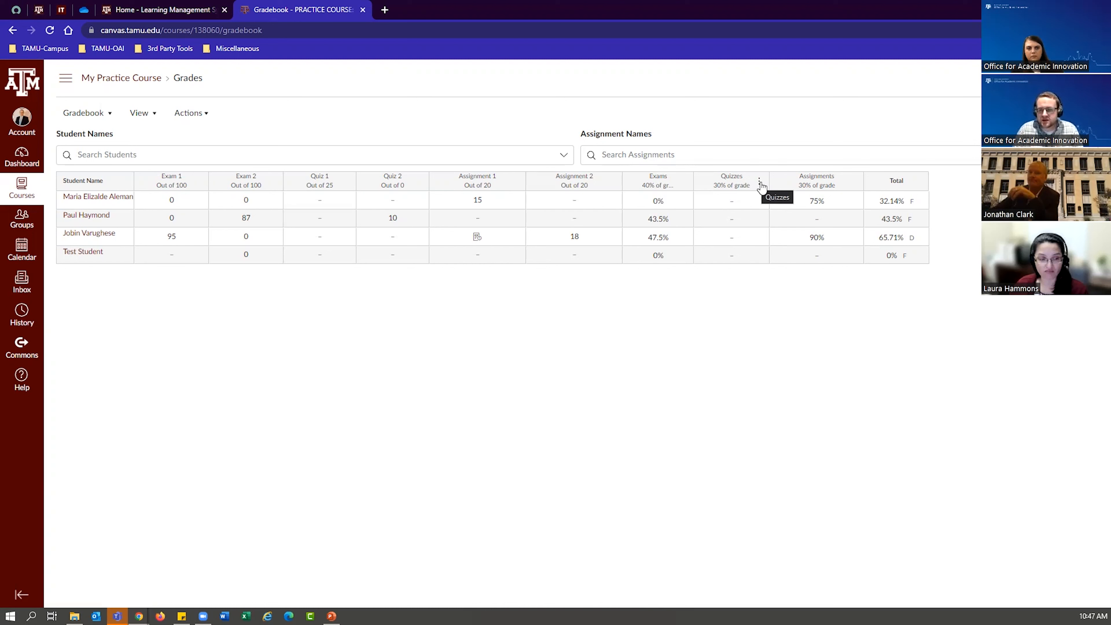
Apply a score of 0% to all ungraded artifacts in the Quizzes group and reload the gradebook
{"action": "left_click", "coordinate": [760, 183]}
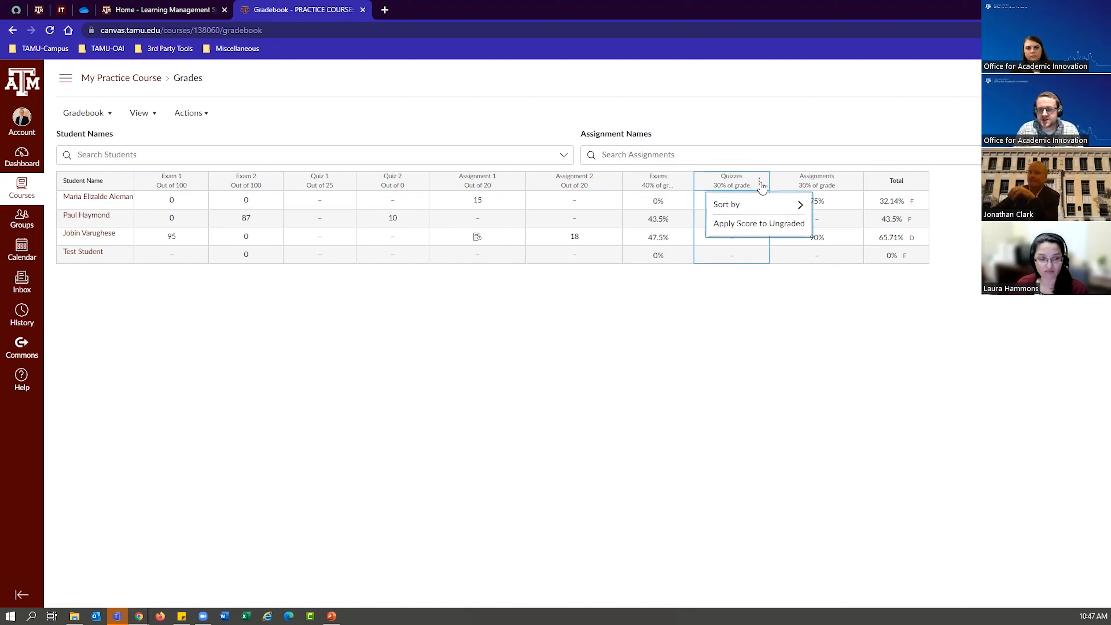
{"action": "left_click", "coordinate": [752, 224]}
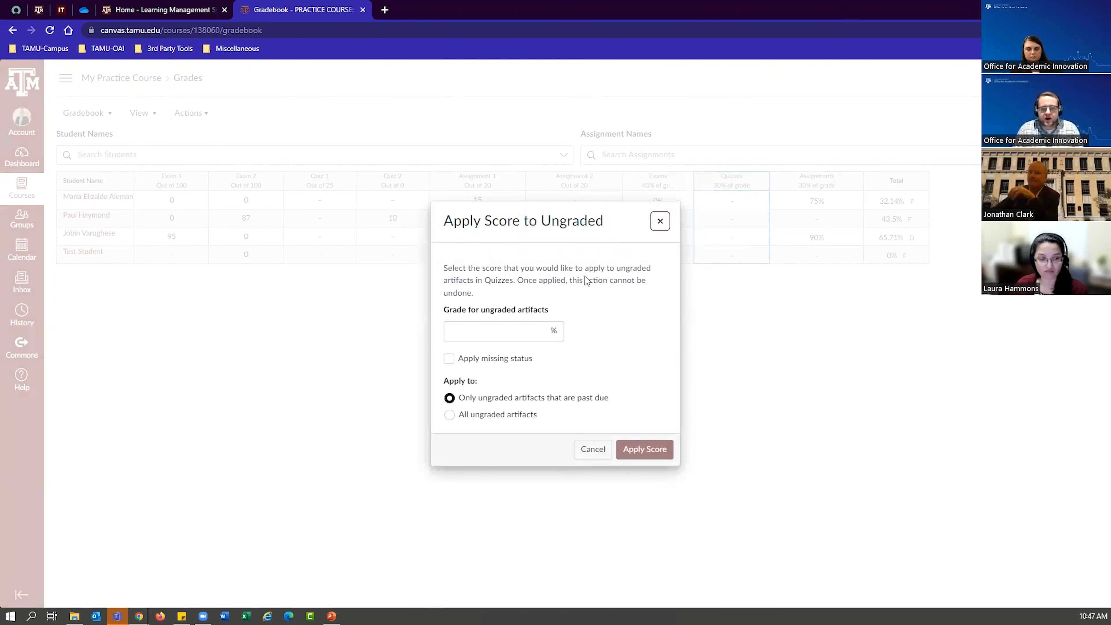
{"action": "left_click", "coordinate": [533, 329]}
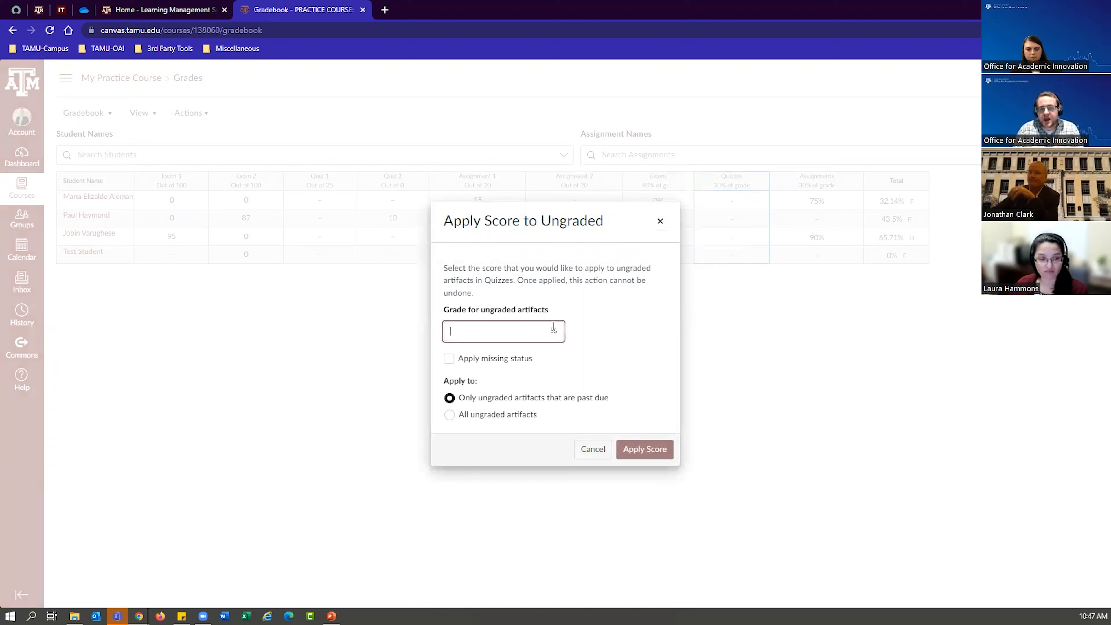
{"action": "type", "text": "0"}
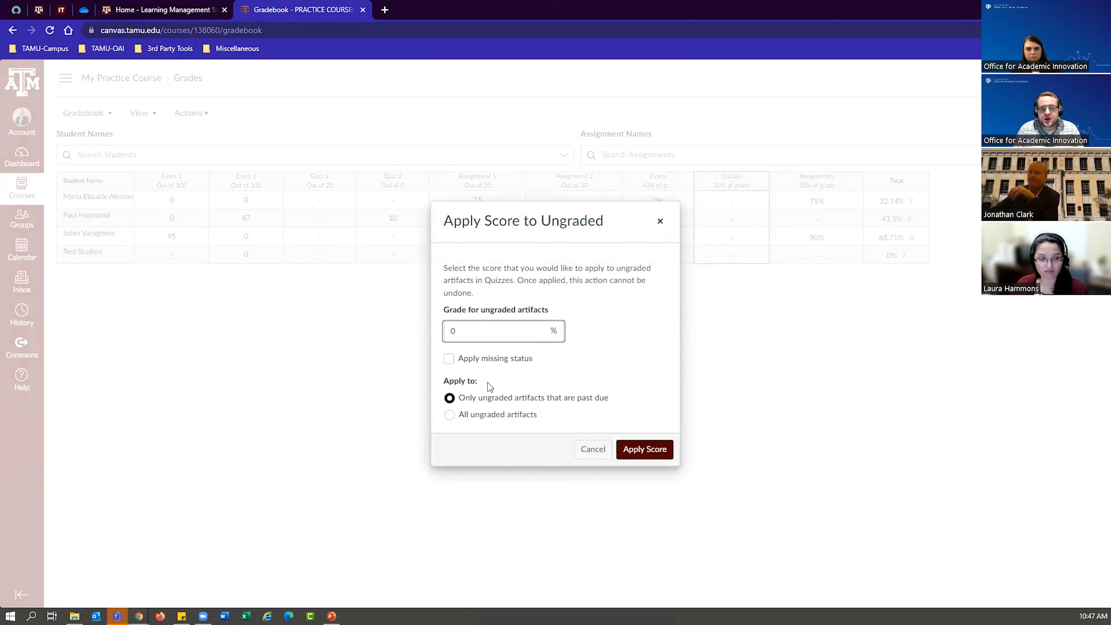
{"action": "left_click", "coordinate": [452, 419]}
{"action": "left_click", "coordinate": [450, 417]}
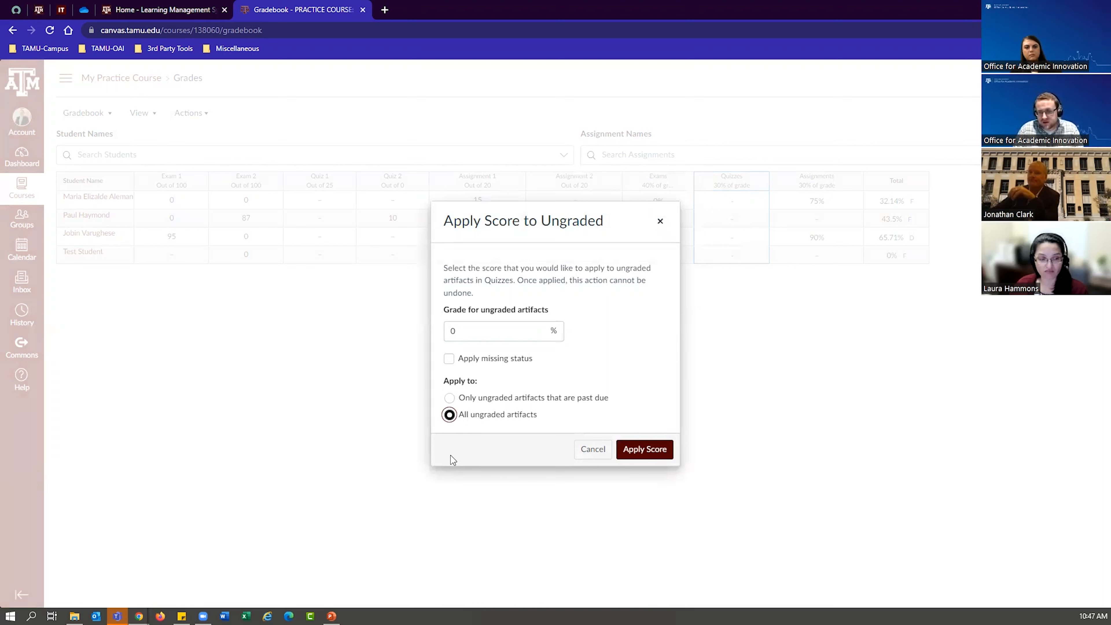
{"action": "left_click", "coordinate": [654, 455]}
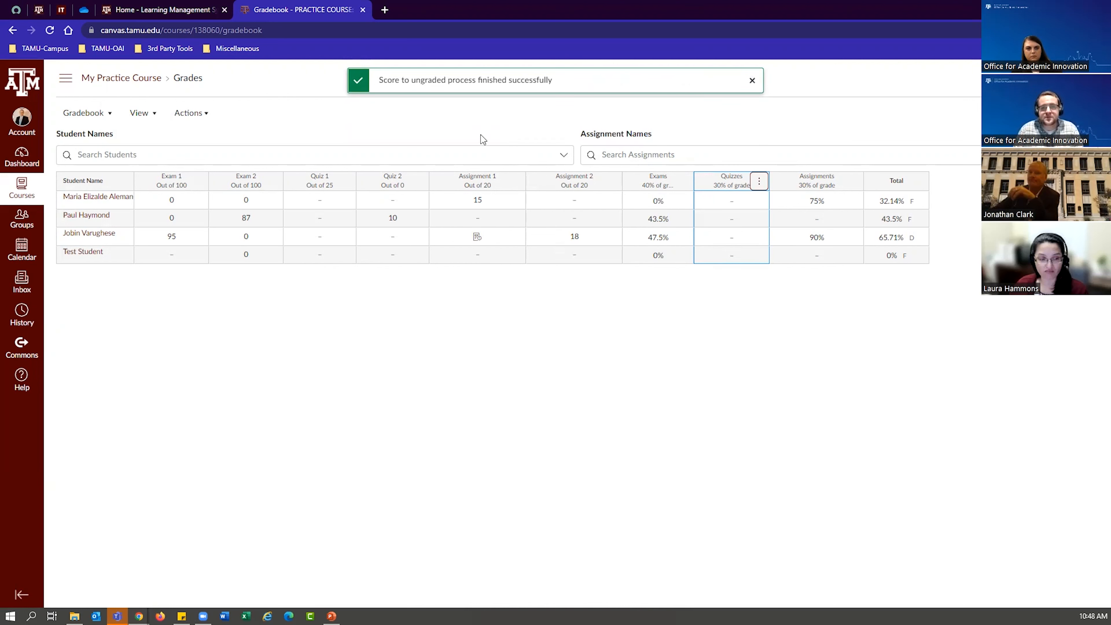
{"action": "left_click", "coordinate": [471, 142]}
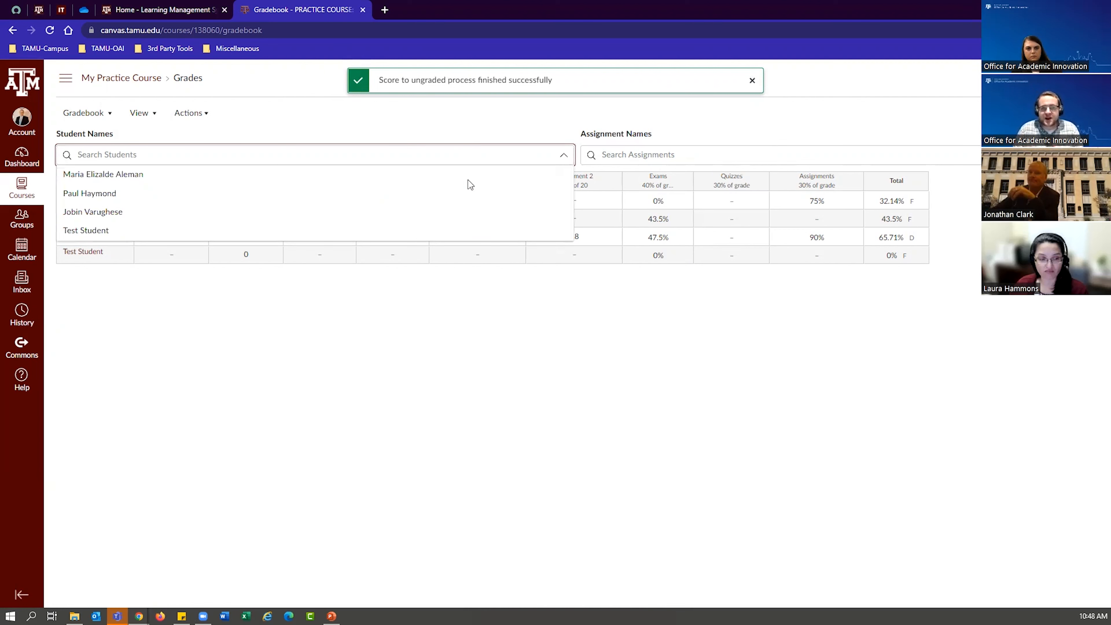
{"action": "left_click", "coordinate": [469, 345]}
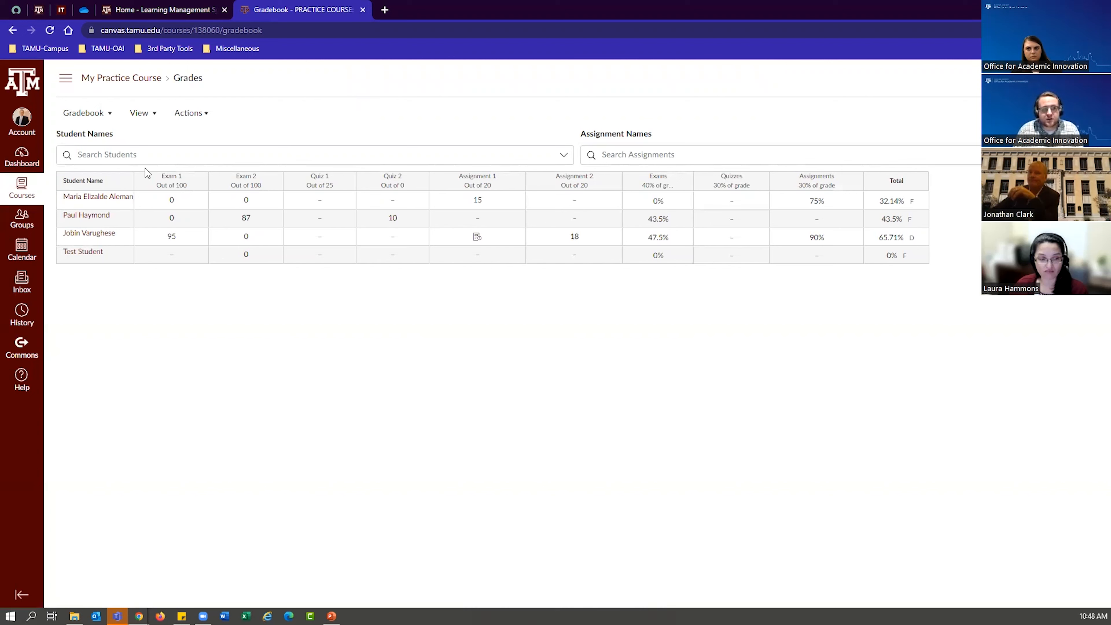
{"action": "left_click", "coordinate": [50, 30]}
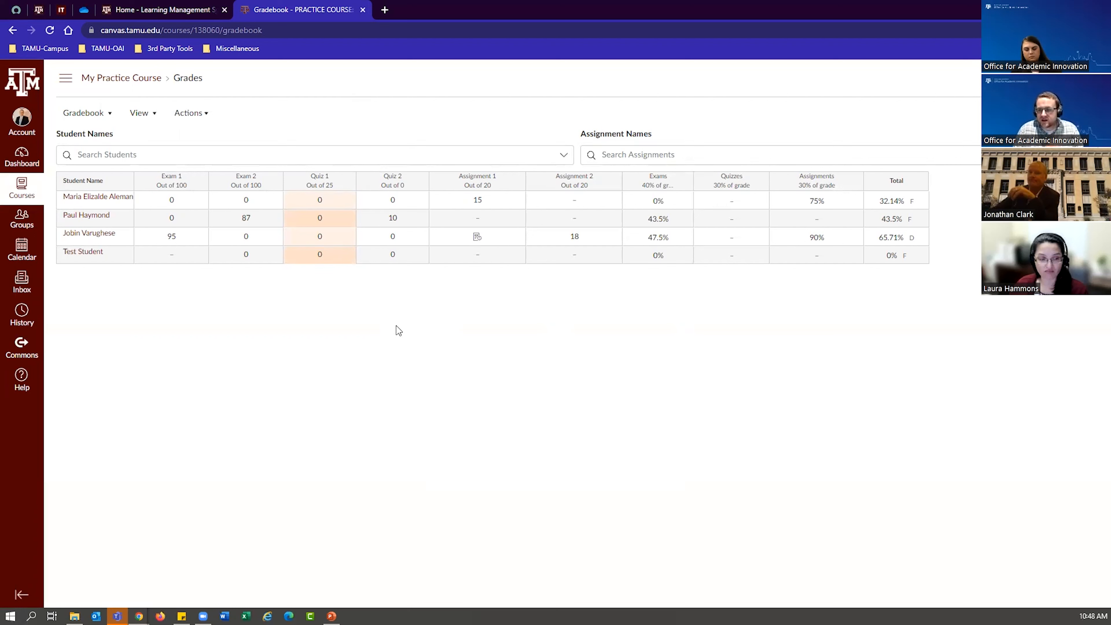
Clear the Quiz 1 scores of all four students in the gradebook
{"action": "left_click", "coordinate": [324, 199]}
{"action": "key", "text": "BackSpace"}
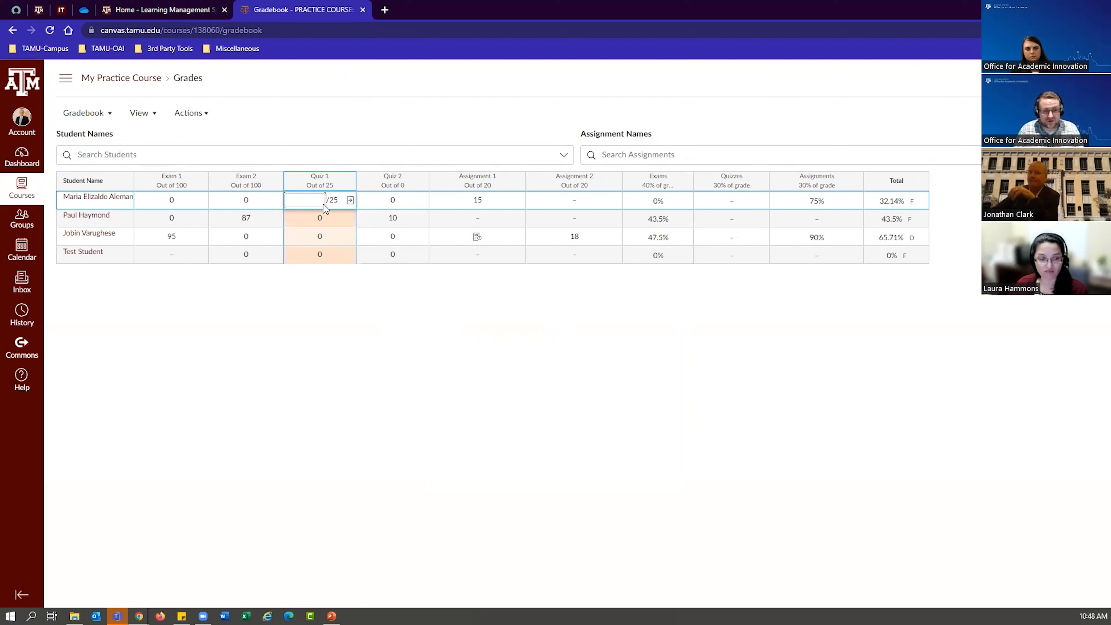
{"action": "left_click", "coordinate": [319, 218]}
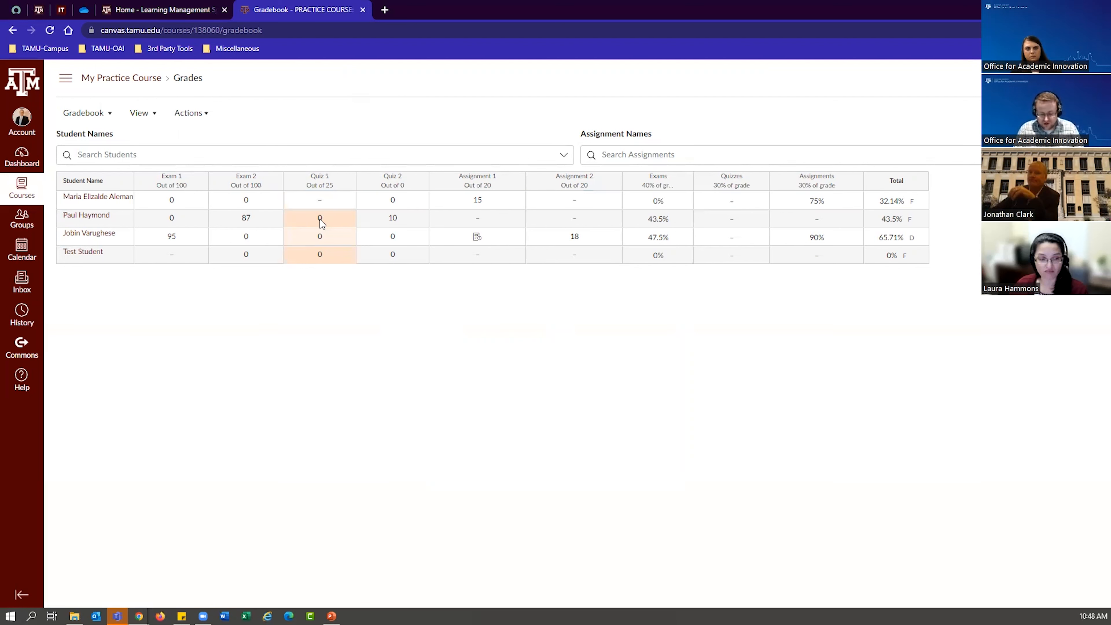
{"action": "key", "text": "BackSpace"}
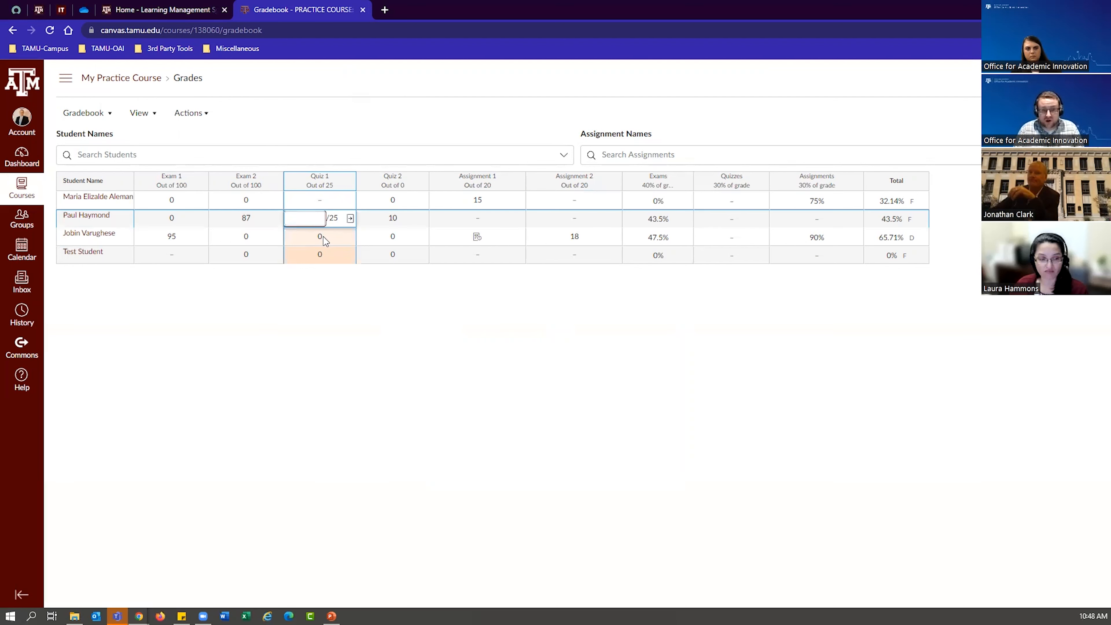
{"action": "key", "text": "Return"}
{"action": "left_click", "coordinate": [319, 239]}
{"action": "key", "text": "BackSpace"}
{"action": "key", "text": "Return"}
{"action": "left_click", "coordinate": [319, 252]}
{"action": "key", "text": "BackSpace"}
{"action": "key", "text": "Return"}
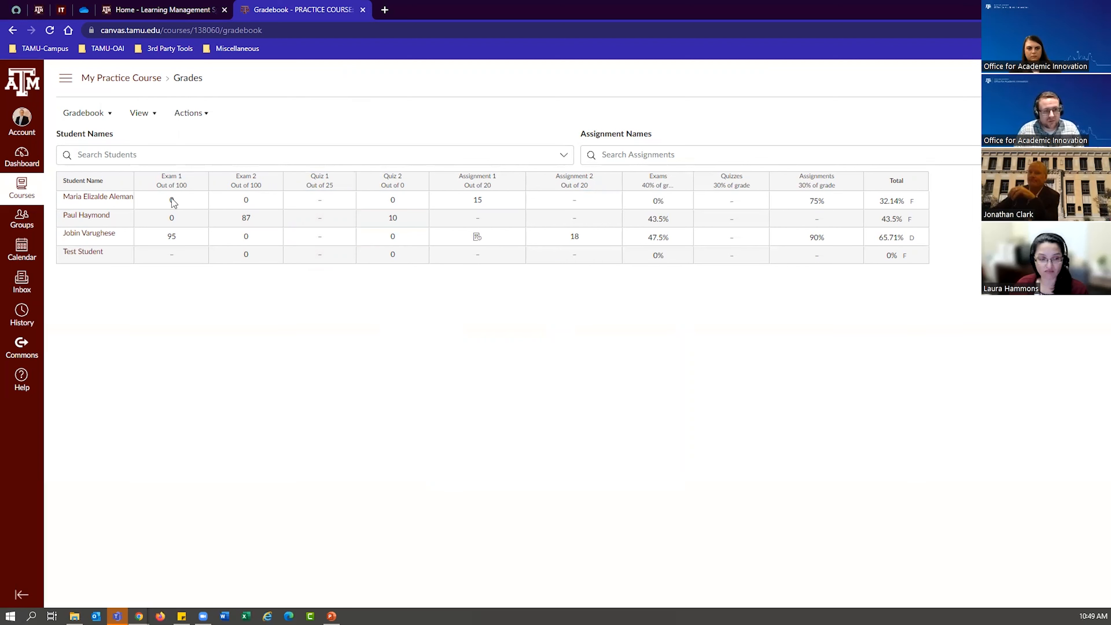
Clear the Exam 1 scores of the first two students
{"action": "left_click", "coordinate": [173, 200]}
{"action": "key", "text": "BackSpace"}
{"action": "key", "text": "Return"}
{"action": "left_click", "coordinate": [173, 222]}
{"action": "key", "text": "BackSpace"}
{"action": "key", "text": "Return"}
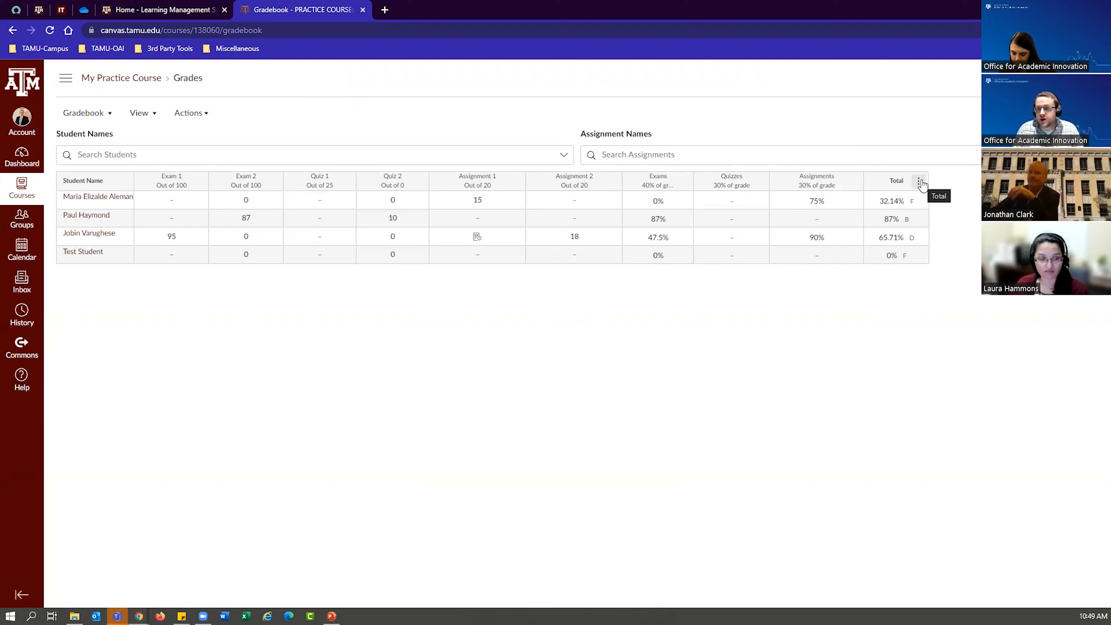
Apply a score of 0% to all ungraded artifacts across the whole course total and reload the gradebook
{"action": "left_click", "coordinate": [919, 182]}
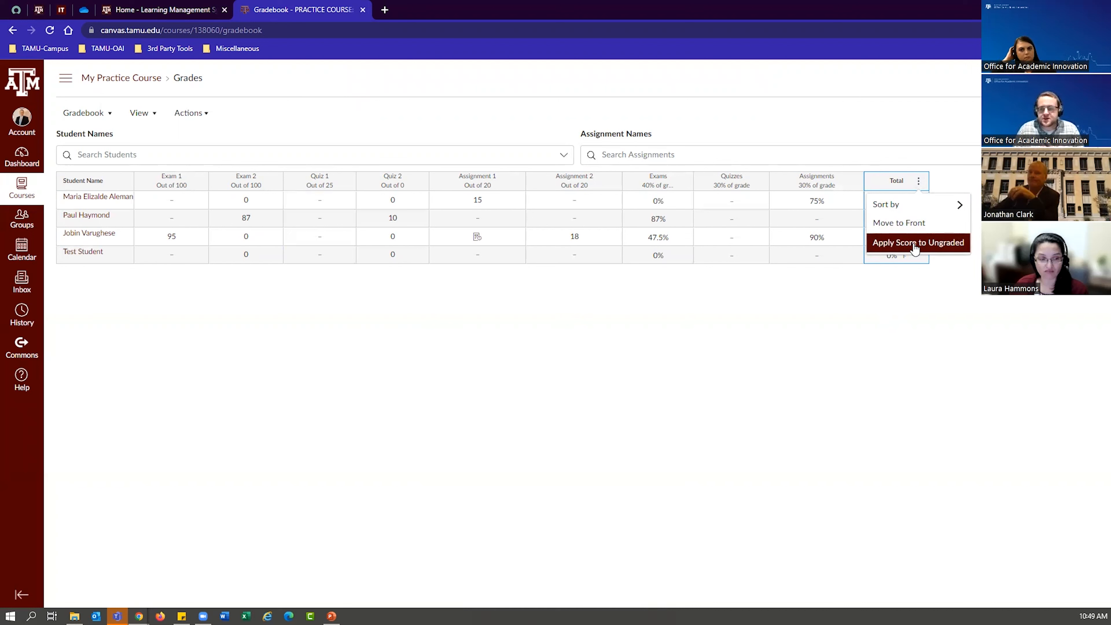
{"action": "left_click", "coordinate": [915, 245]}
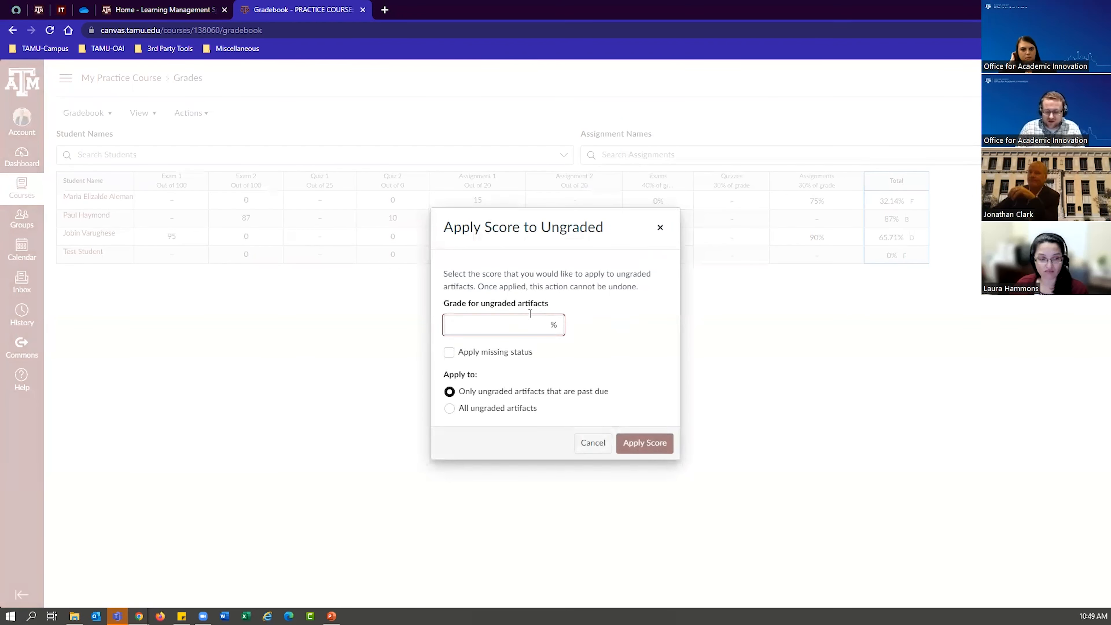
{"action": "type", "text": "0"}
{"action": "left_click", "coordinate": [478, 407]}
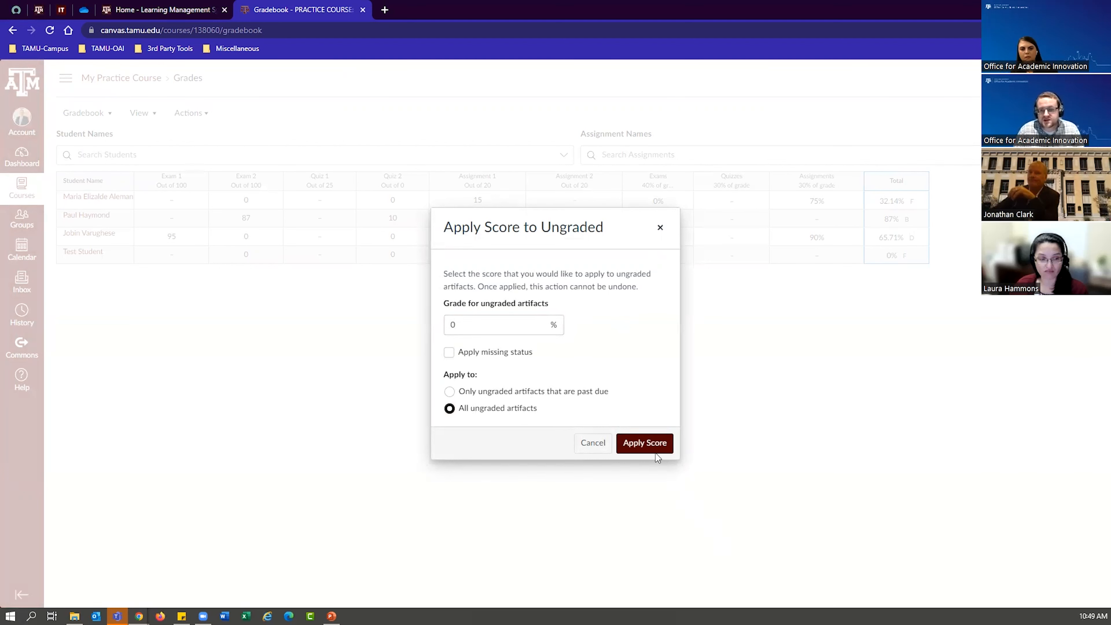
{"action": "left_click", "coordinate": [647, 443]}
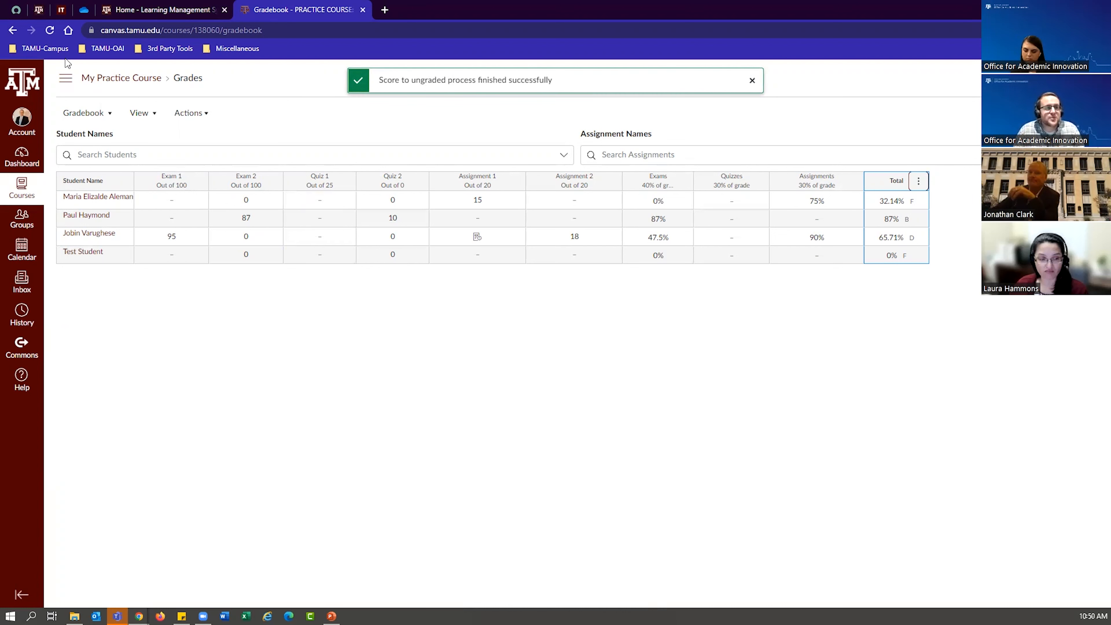
{"action": "left_click", "coordinate": [49, 30]}
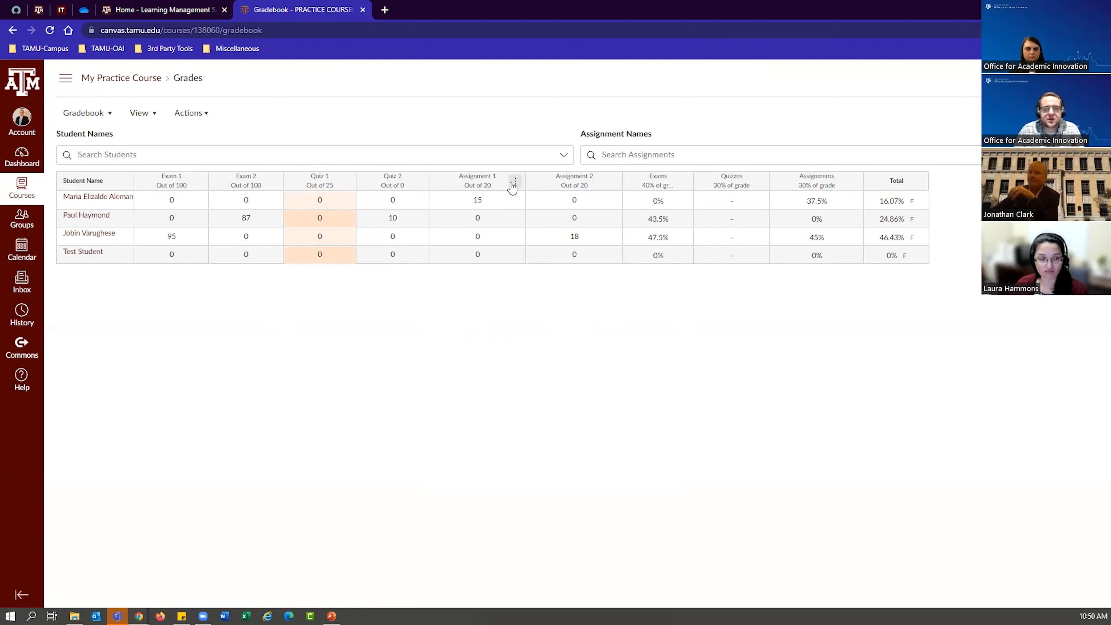
Hide the Assignment 1 grades from students and post them again for everyone
{"action": "left_click", "coordinate": [513, 183]}
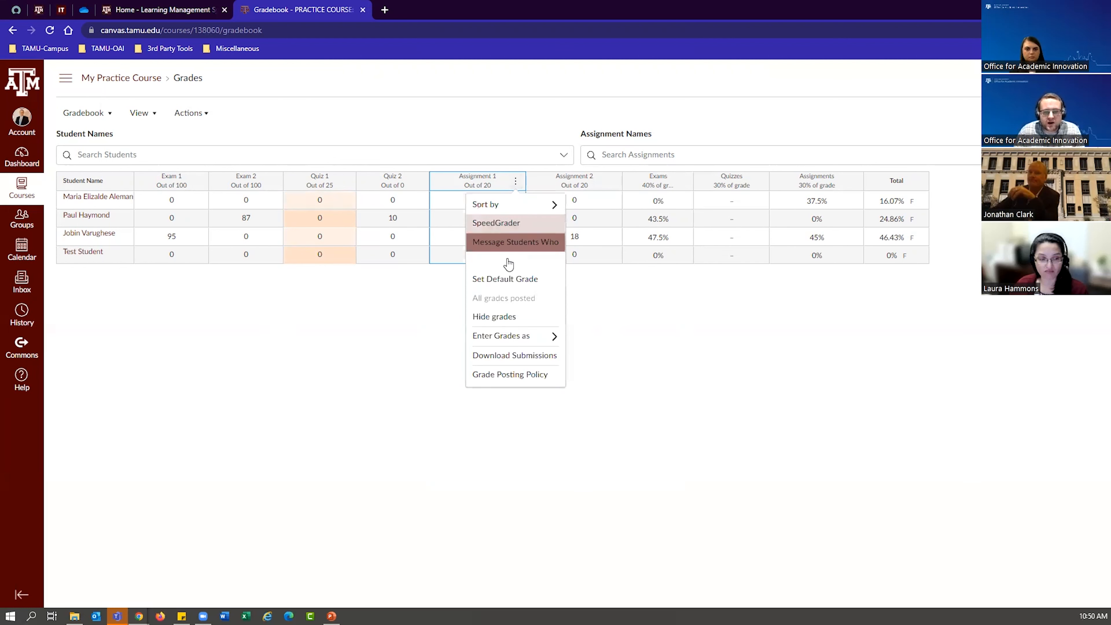
{"action": "left_click", "coordinate": [501, 319]}
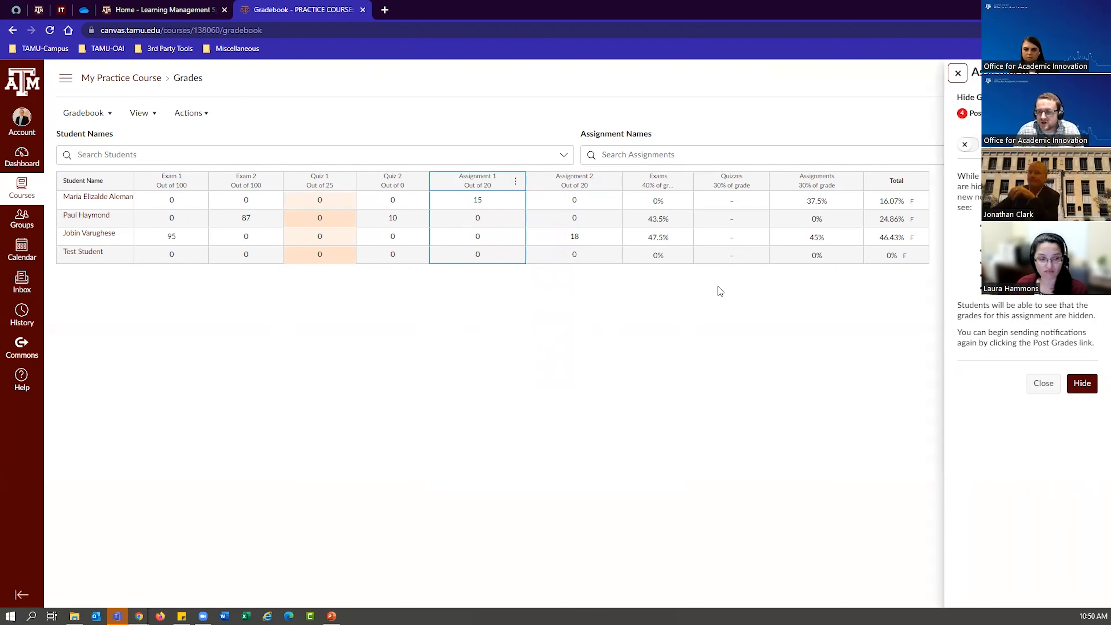
{"action": "left_click", "coordinate": [1082, 383]}
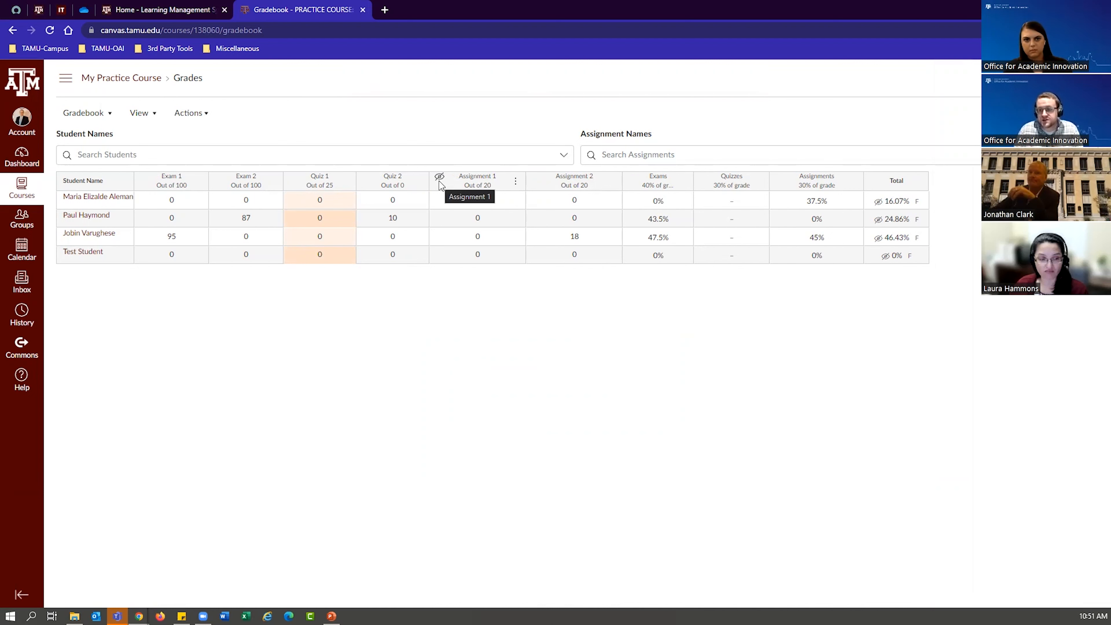
{"action": "left_click", "coordinate": [515, 182]}
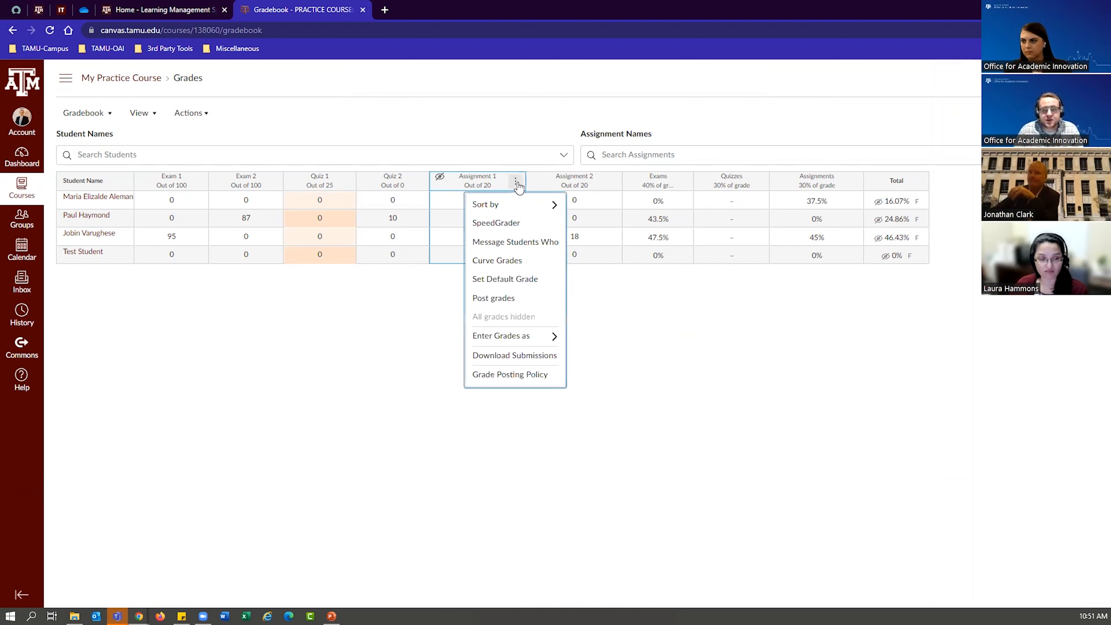
{"action": "left_click", "coordinate": [507, 299]}
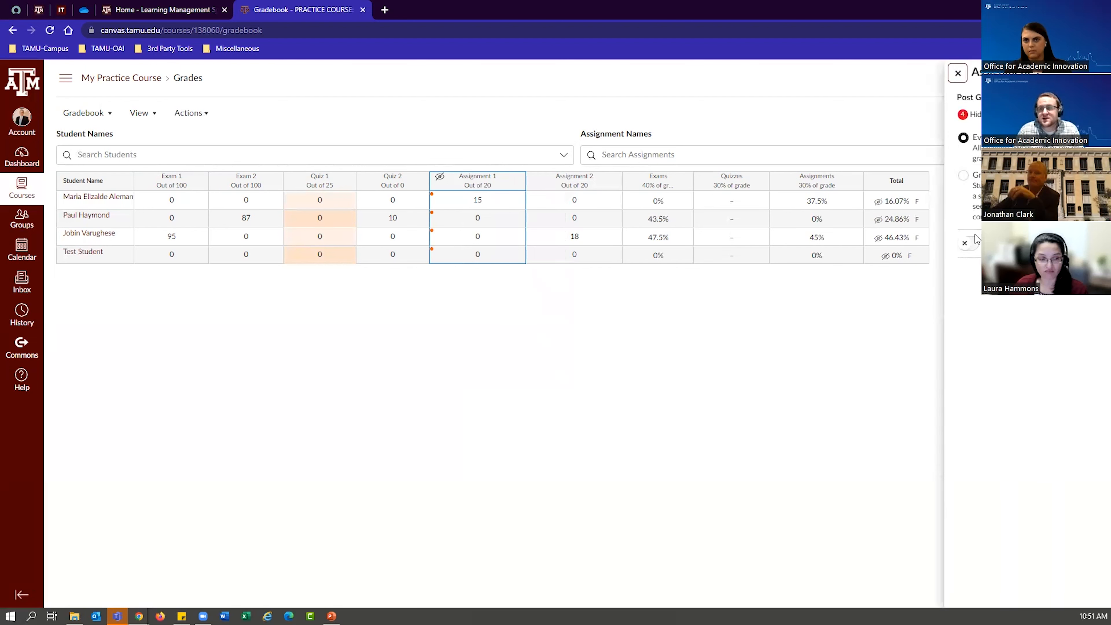
{"action": "left_click", "coordinate": [1087, 275]}
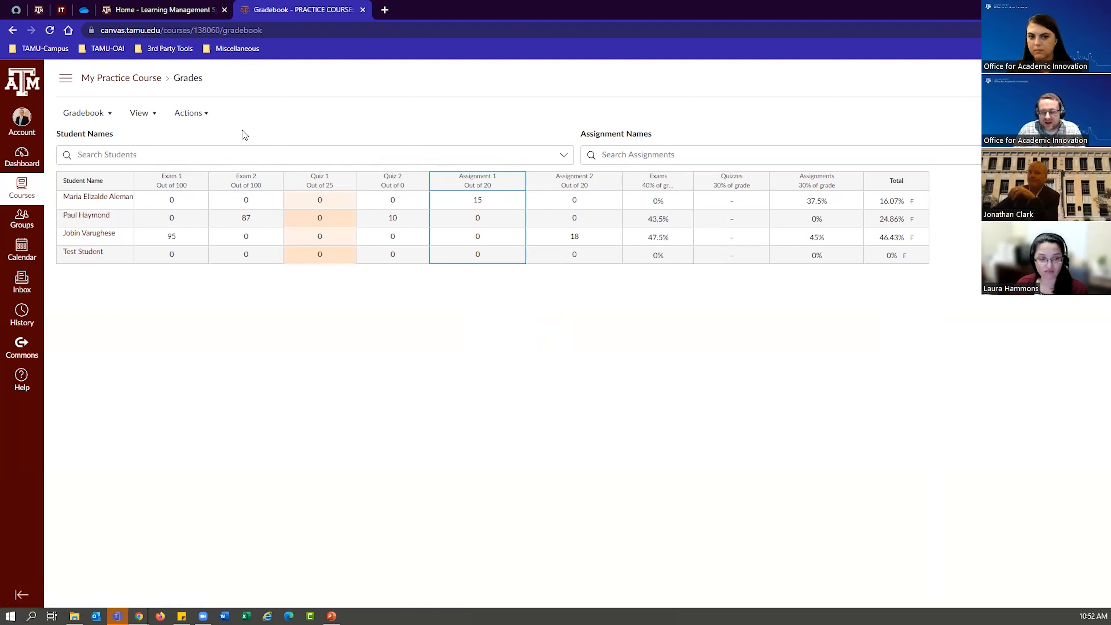
Export the gradebook as a CSV file, open it in Excel and dismiss the document recovery list
{"action": "left_click", "coordinate": [203, 116]}
{"action": "left_click", "coordinate": [178, 155]}
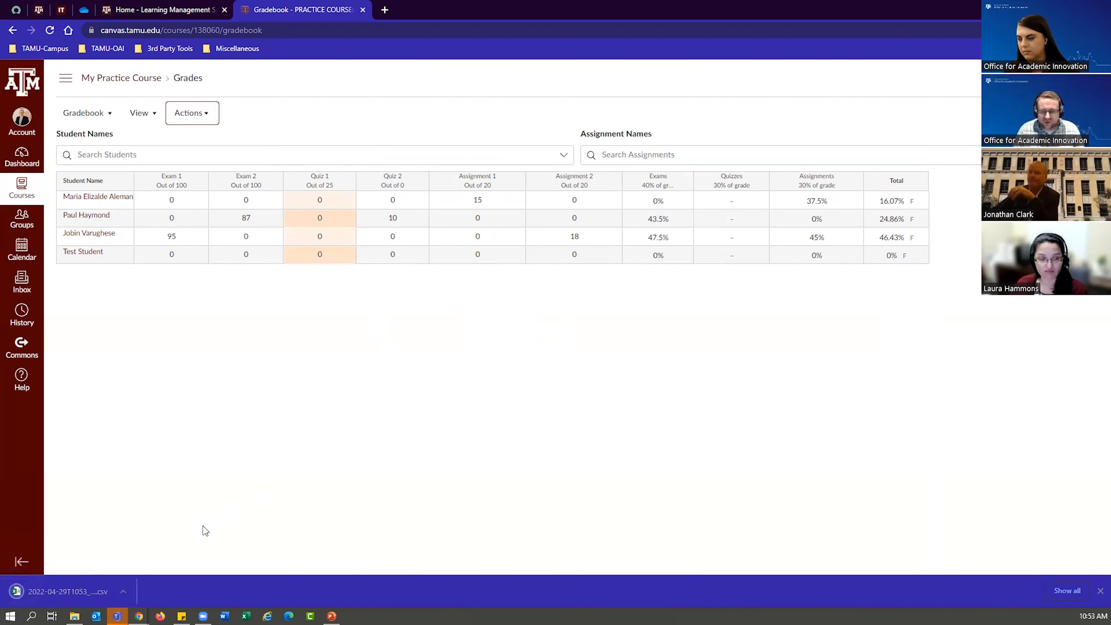
{"action": "left_click", "coordinate": [64, 591]}
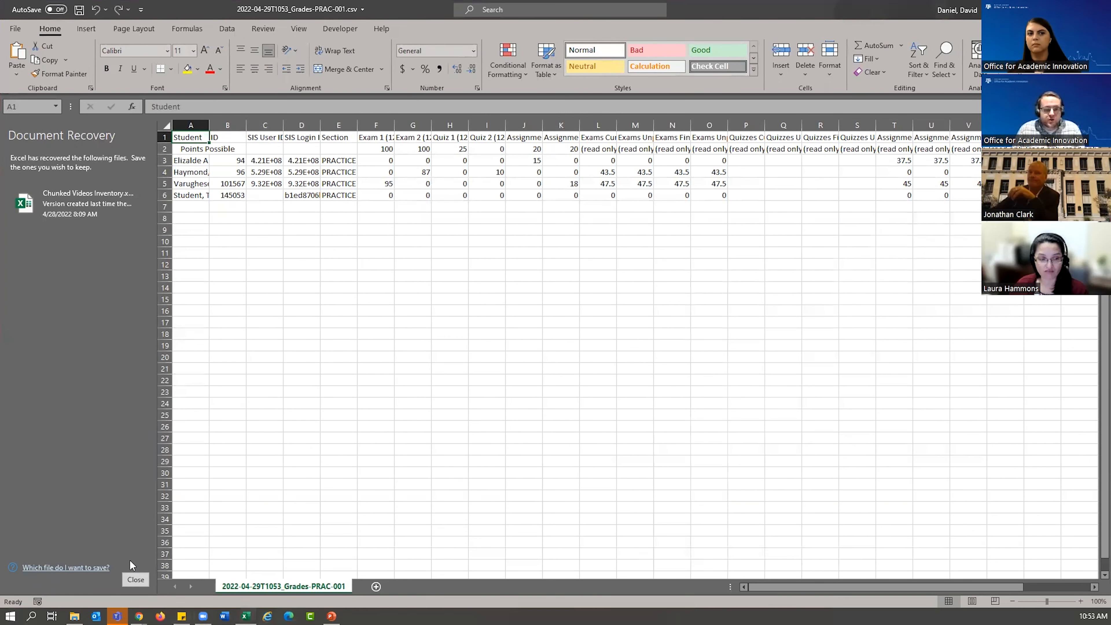
{"action": "left_click", "coordinate": [135, 579]}
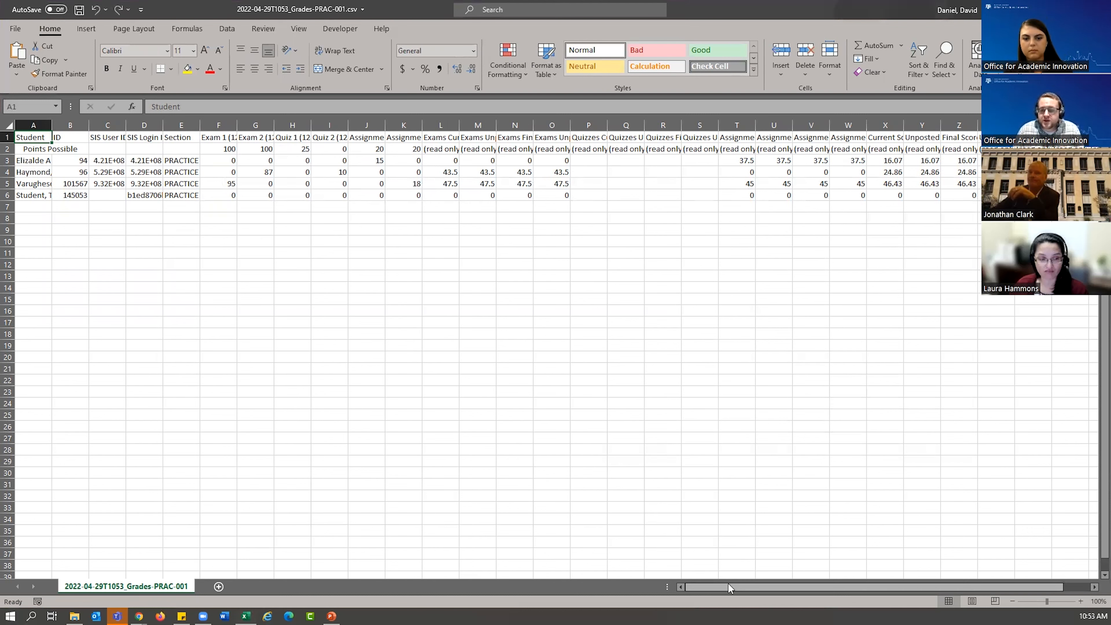
Examine the total score and letter grade columns of the exported file, widening the Current Grade column, and close it without saving
{"action": "left_click_drag", "start_coordinate": [728, 587], "coordinate": [801, 583]}
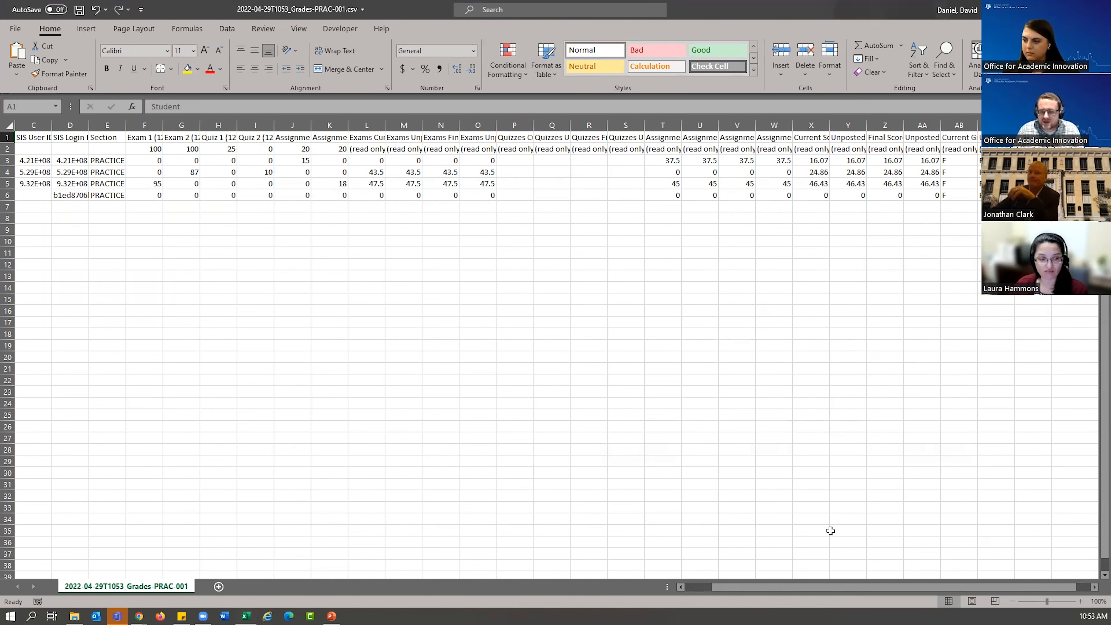
{"action": "left_click_drag", "start_coordinate": [785, 587], "coordinate": [800, 586]}
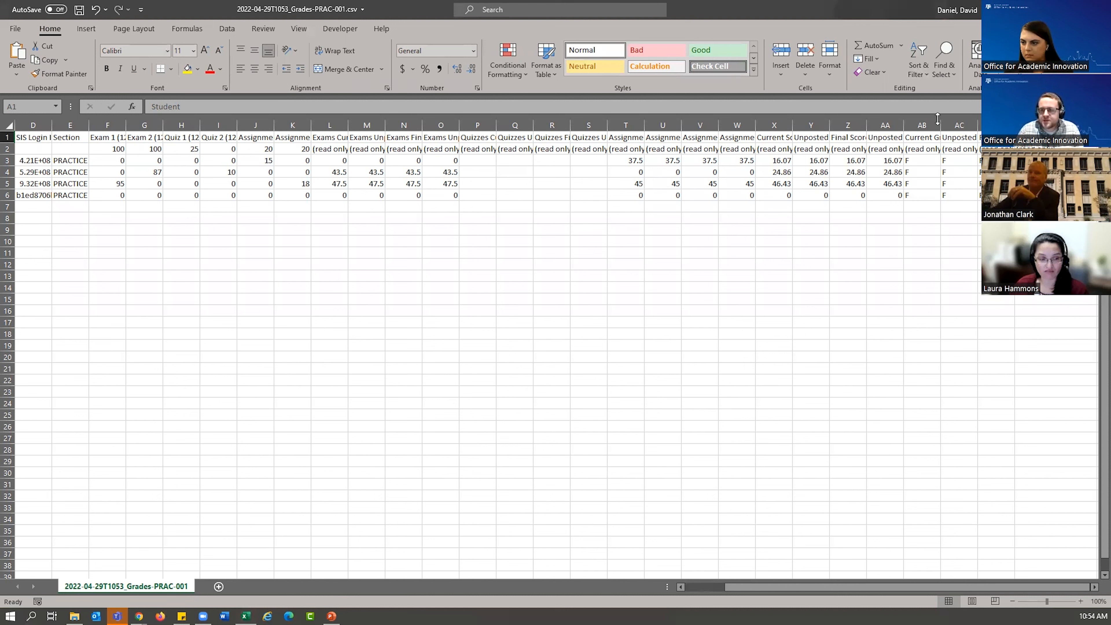
{"action": "left_click_drag", "start_coordinate": [938, 125], "coordinate": [958, 125]}
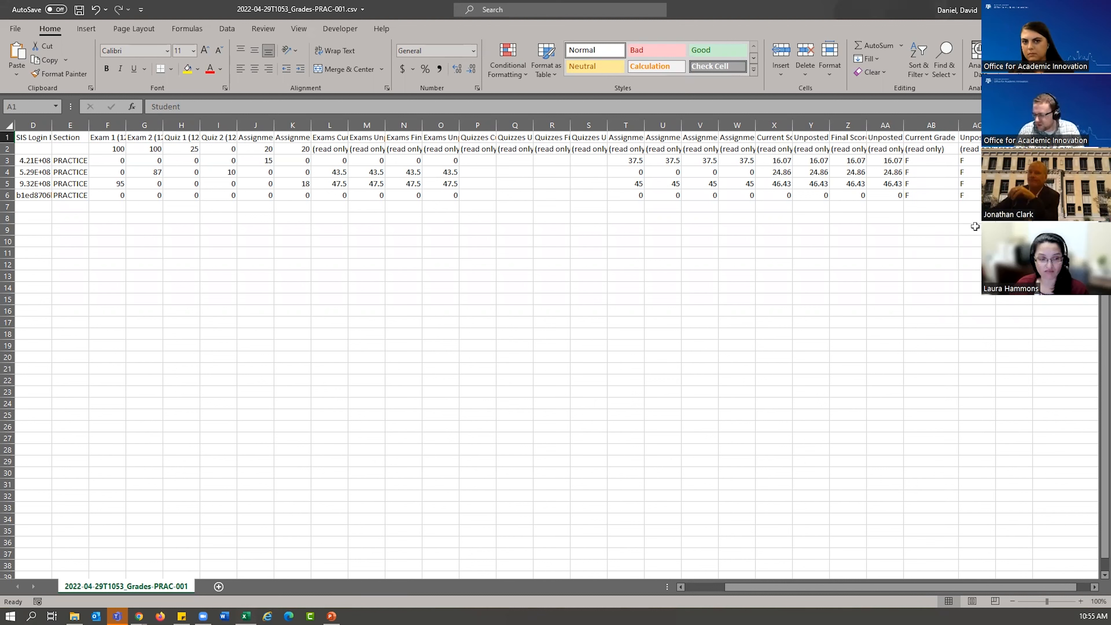
{"action": "left_click", "coordinate": [1065, 126]}
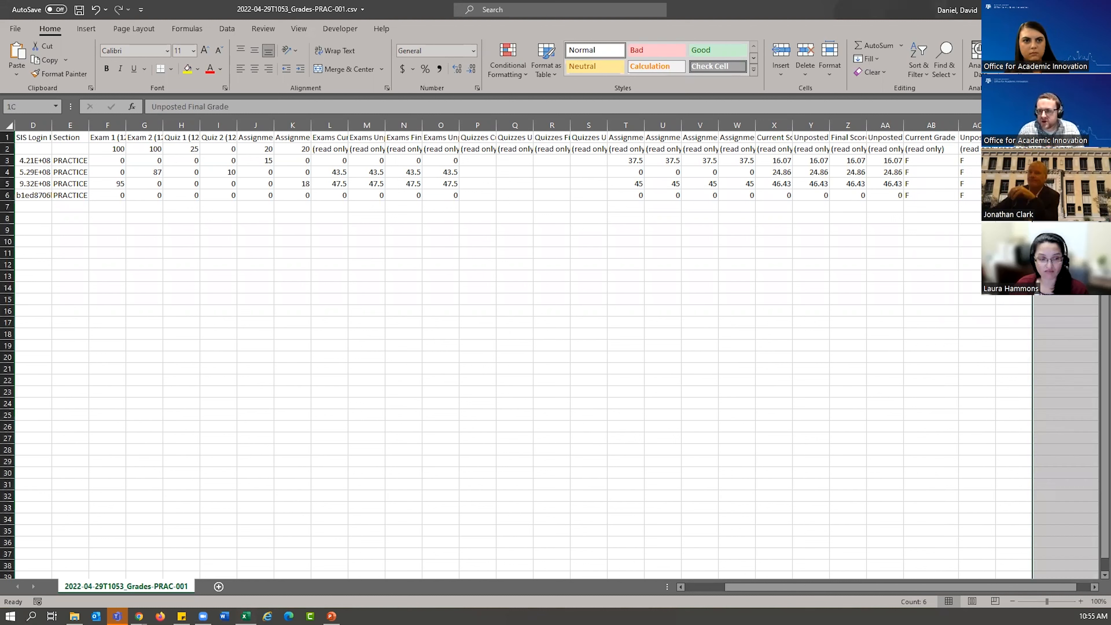
{"action": "left_click", "coordinate": [950, 265]}
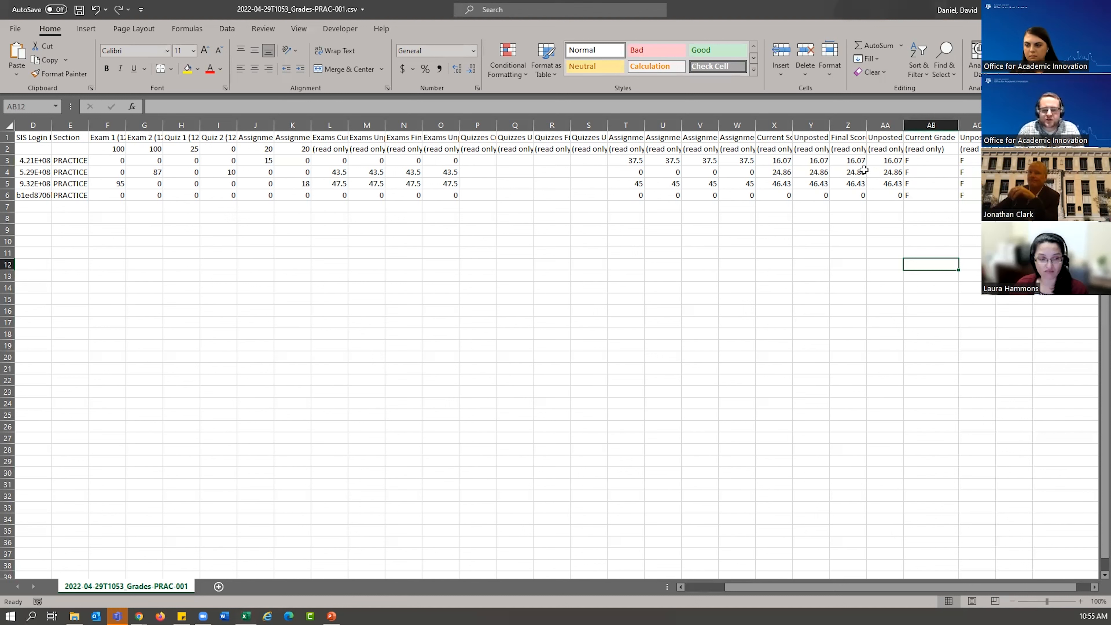
{"action": "left_click", "coordinate": [1098, 9]}
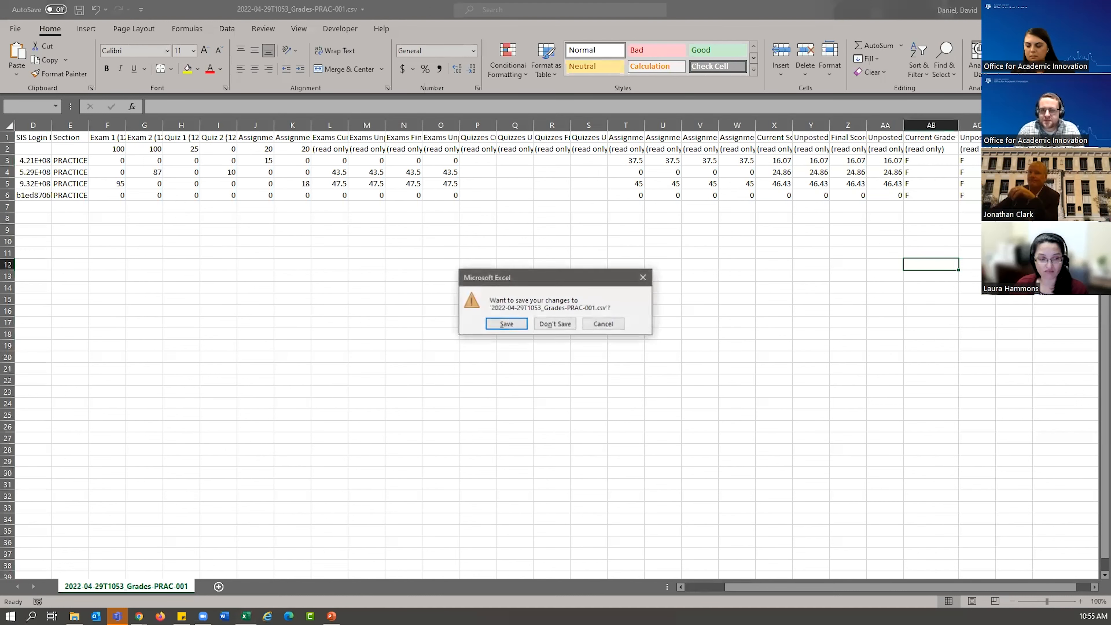
{"action": "left_click", "coordinate": [562, 321]}
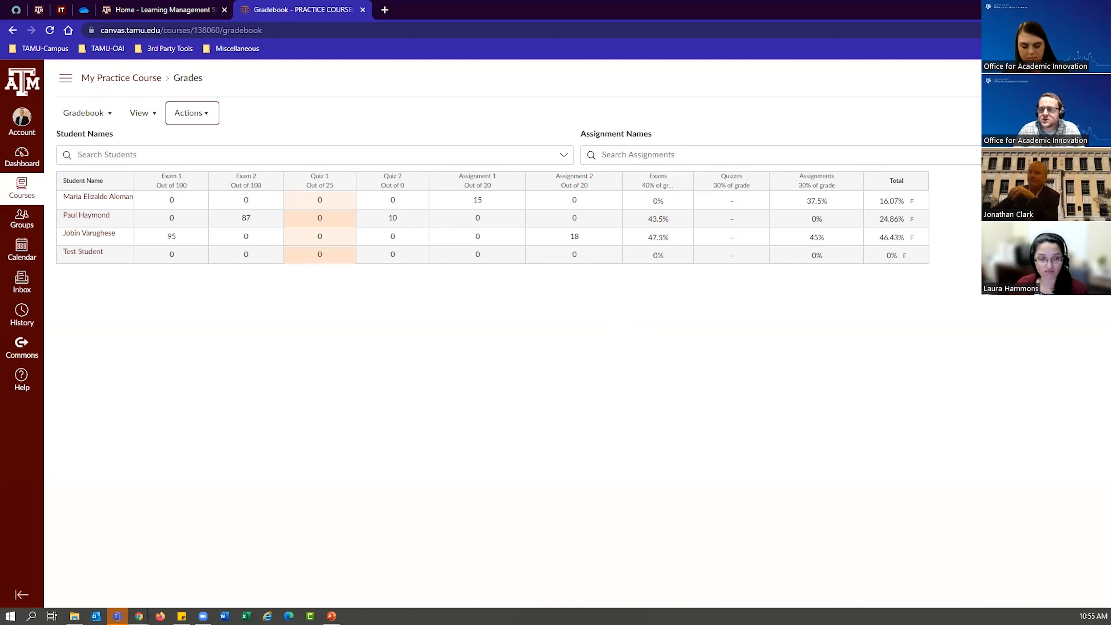
Allow final grade override in the advanced gradebook settings and apply the settings
{"action": "left_click", "coordinate": [1088, 113]}
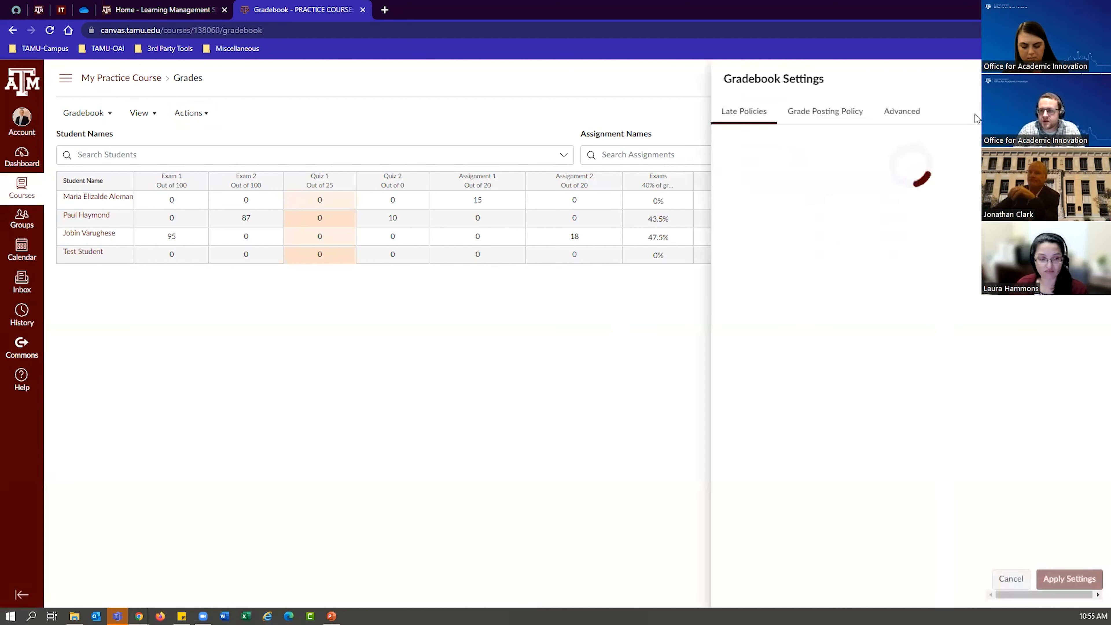
{"action": "left_click", "coordinate": [901, 111]}
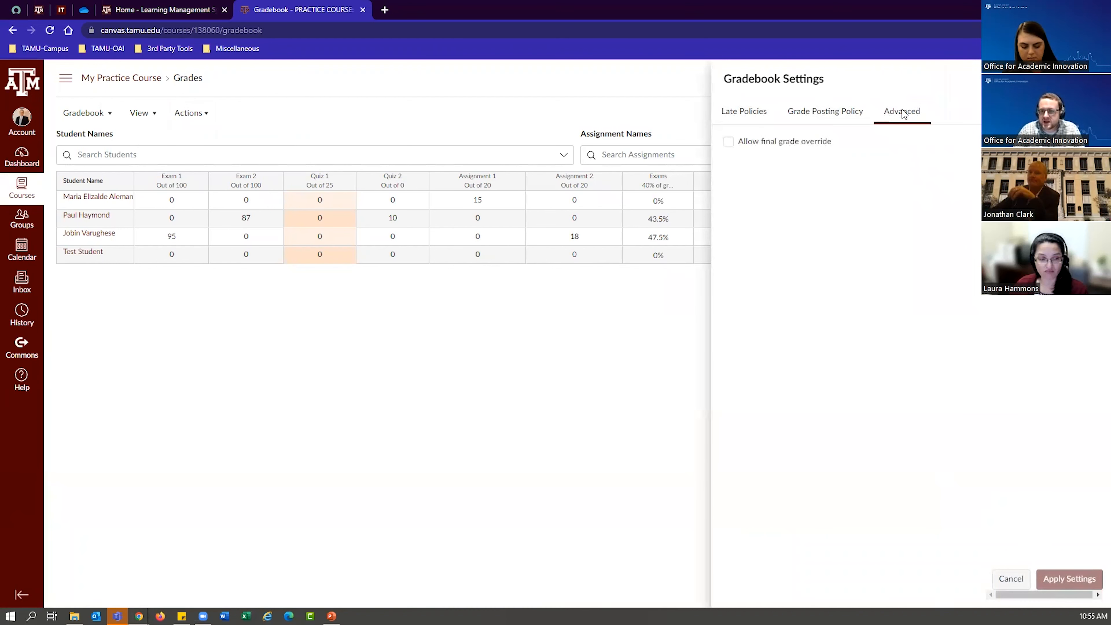
{"action": "left_click", "coordinate": [728, 143]}
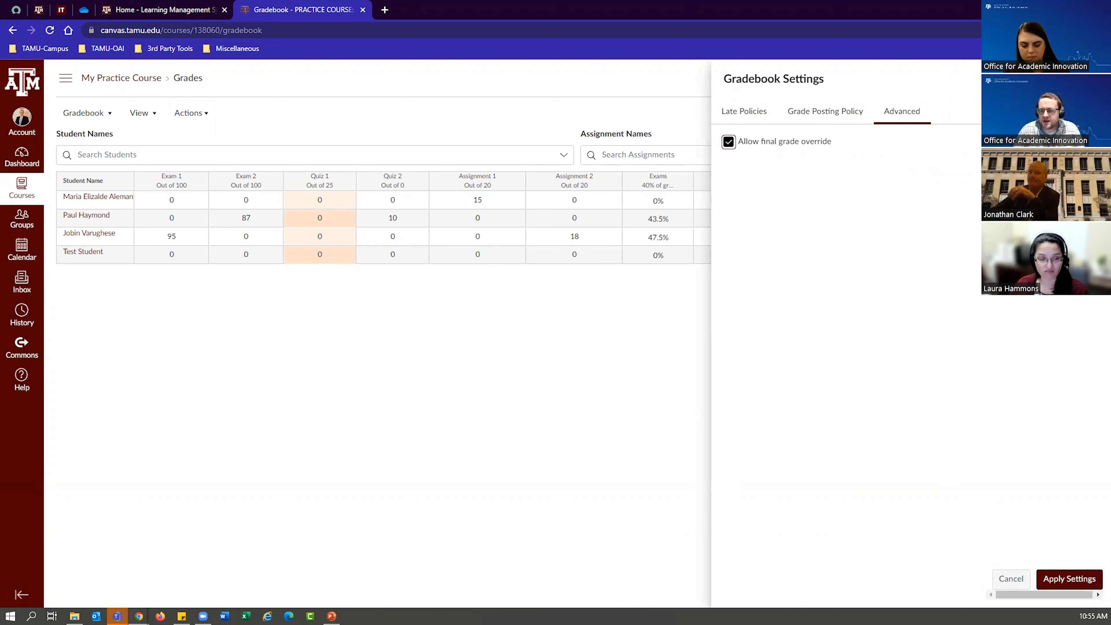
{"action": "left_click", "coordinate": [1069, 578]}
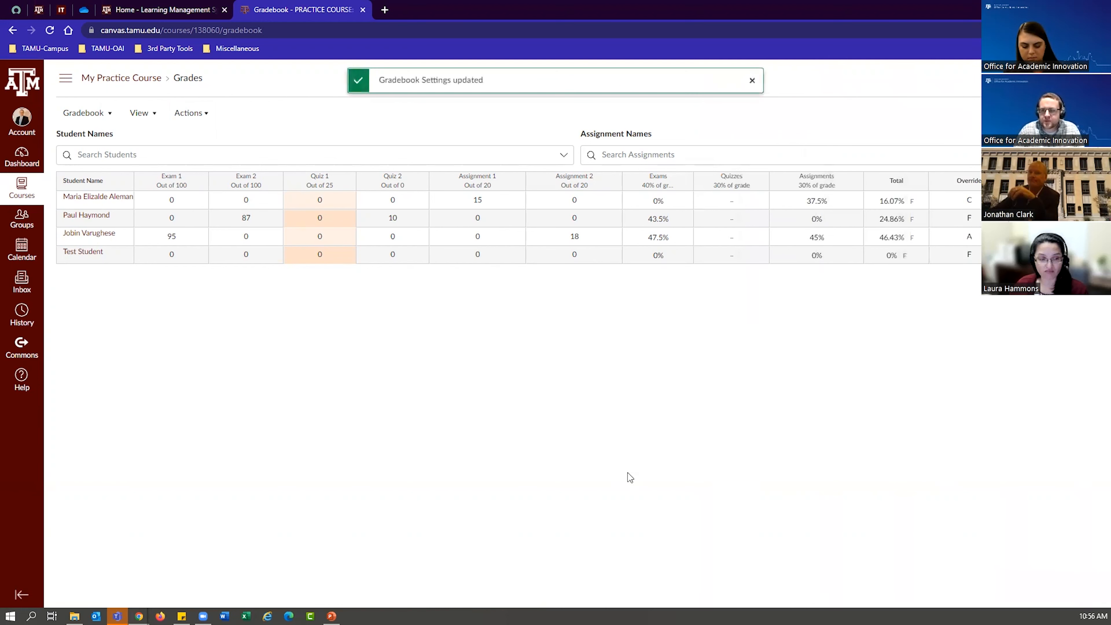